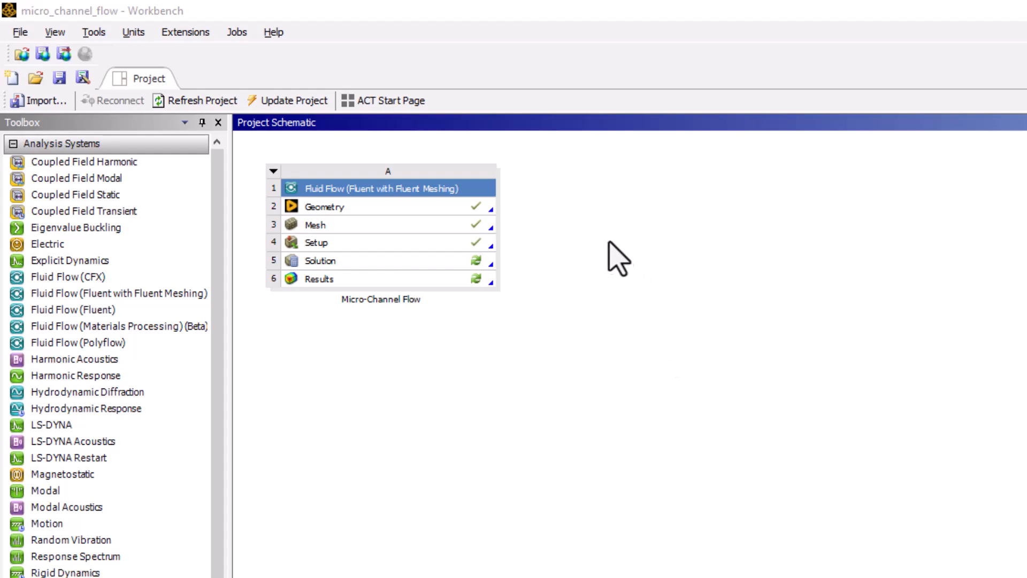
Duplicate the Micro-Channel Flow analysis system in the project schematic
{"action": "right_click", "coordinate": [450, 188]}
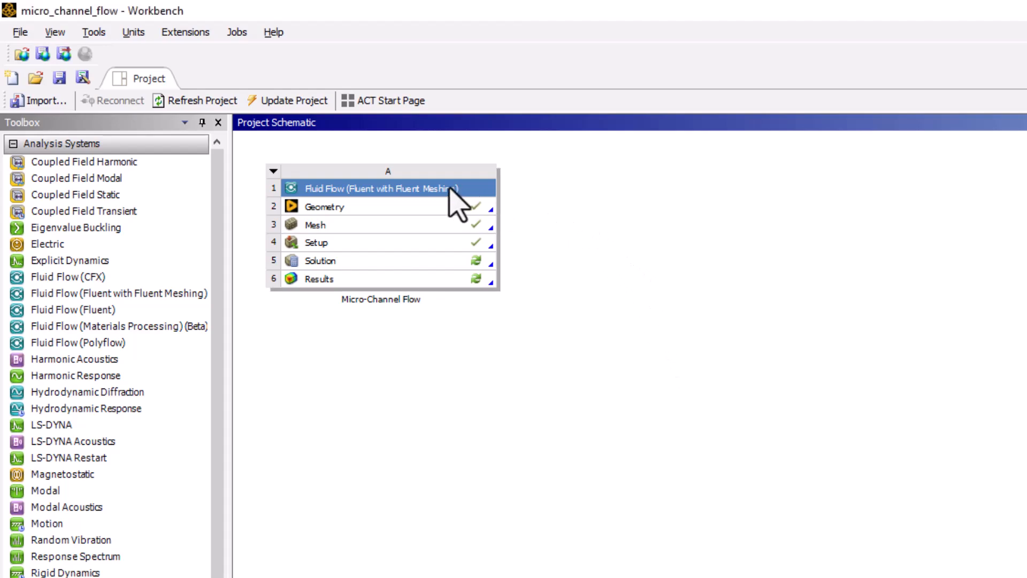
{"action": "right_click", "coordinate": [450, 188]}
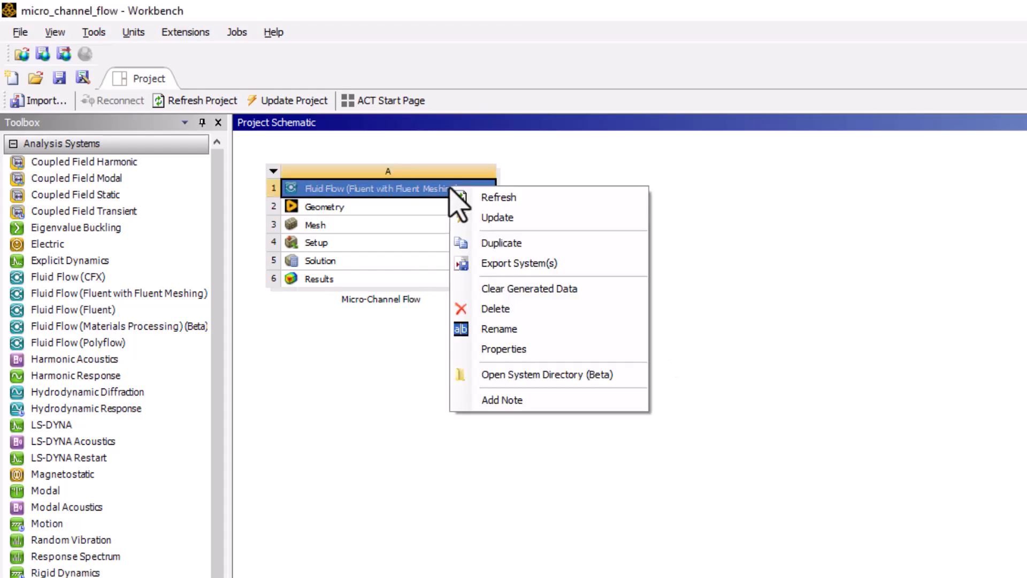
{"action": "left_click", "coordinate": [631, 249]}
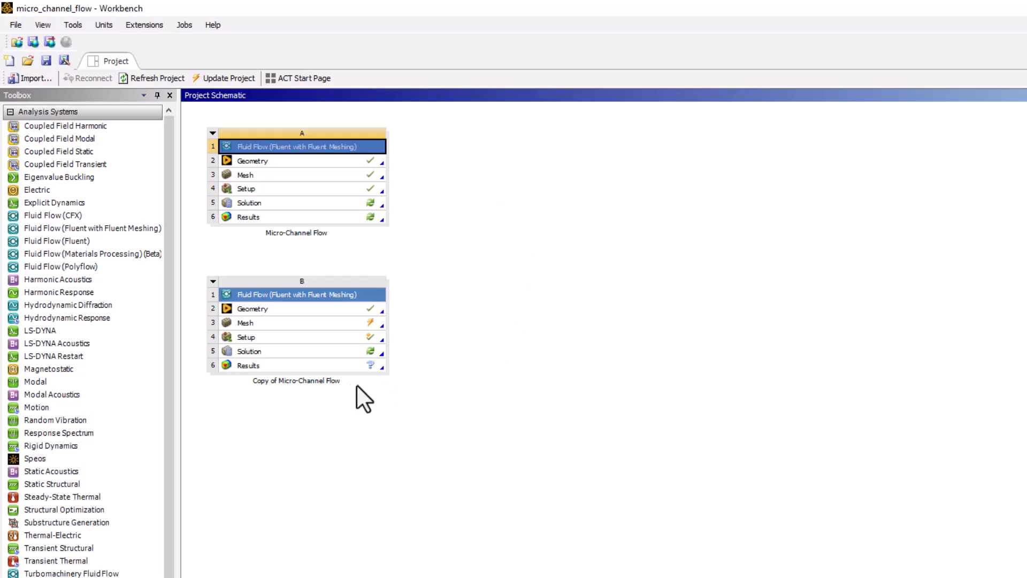
Rename the copied Micro-Channel Flow system as New Obstruction
{"action": "double_click", "coordinate": [316, 381]}
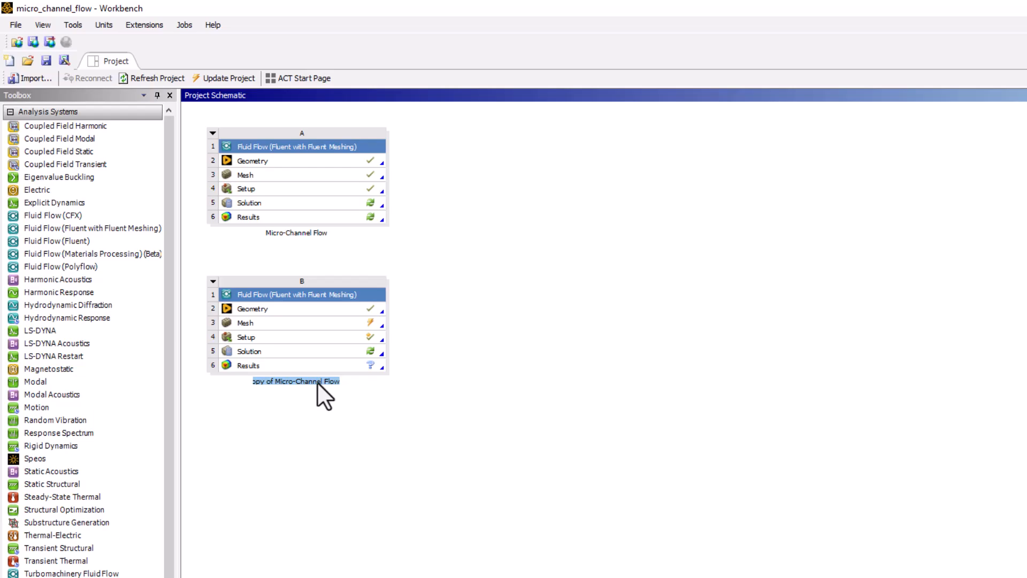
{"action": "type", "text": "N"}
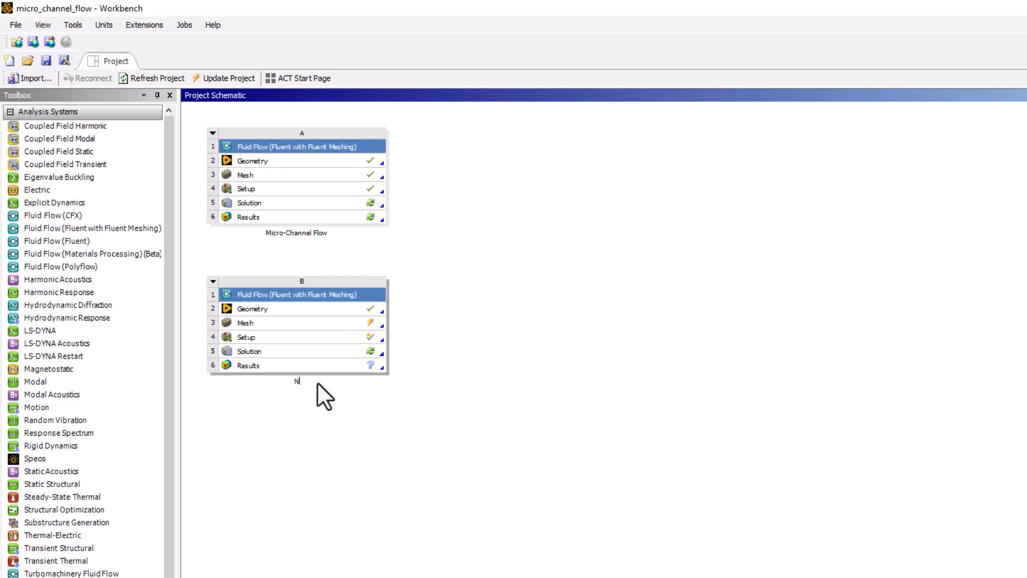
{"action": "type", "text": "ew Obstruction"}
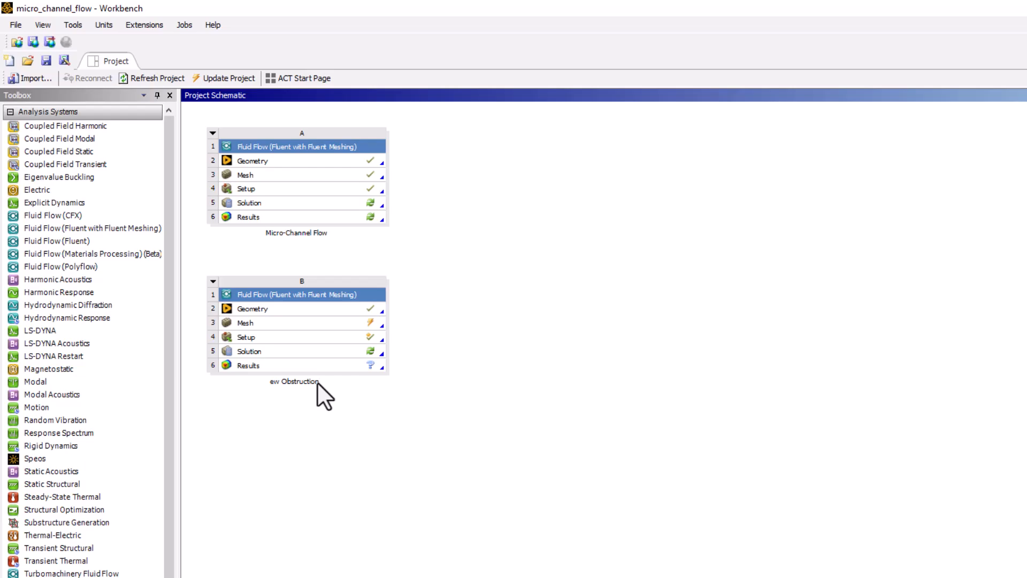
{"action": "key", "text": "Return"}
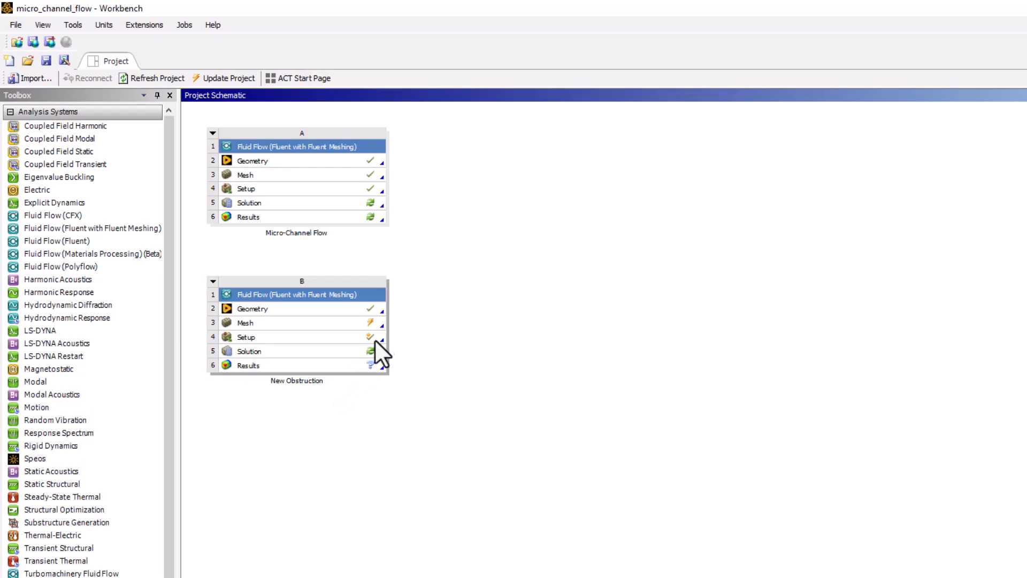
Open the New Obstruction system's geometry in Discovery and start a sketch on the lengthwise plane through the hollow cylinder's axis
{"action": "double_click", "coordinate": [375, 308]}
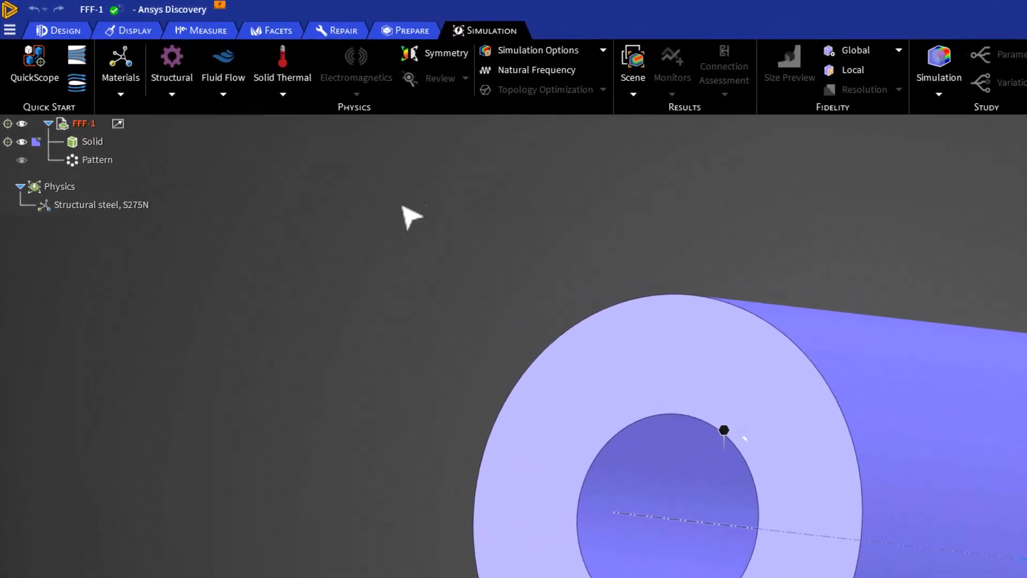
{"action": "left_click", "coordinate": [60, 31]}
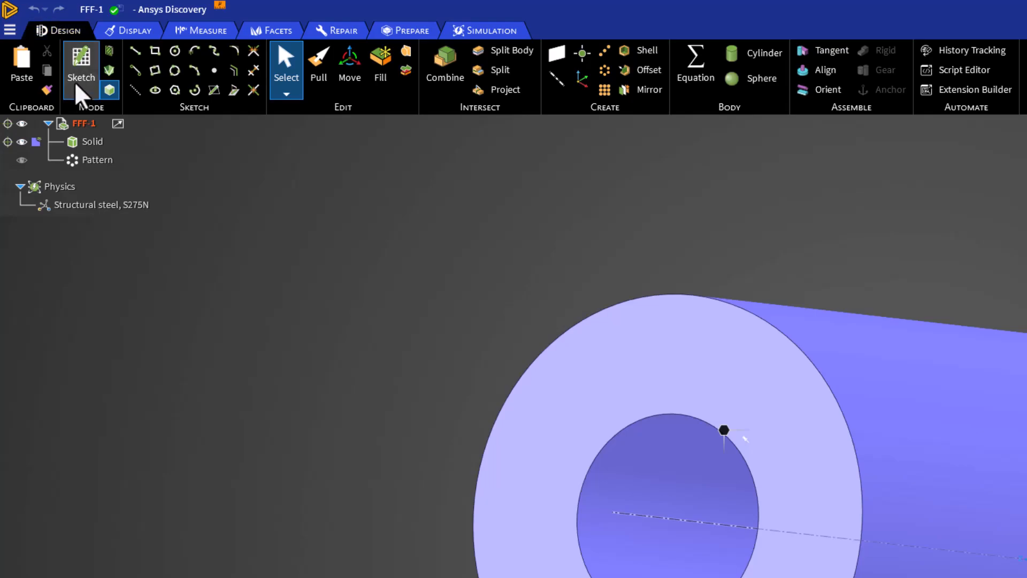
{"action": "left_click", "coordinate": [79, 96]}
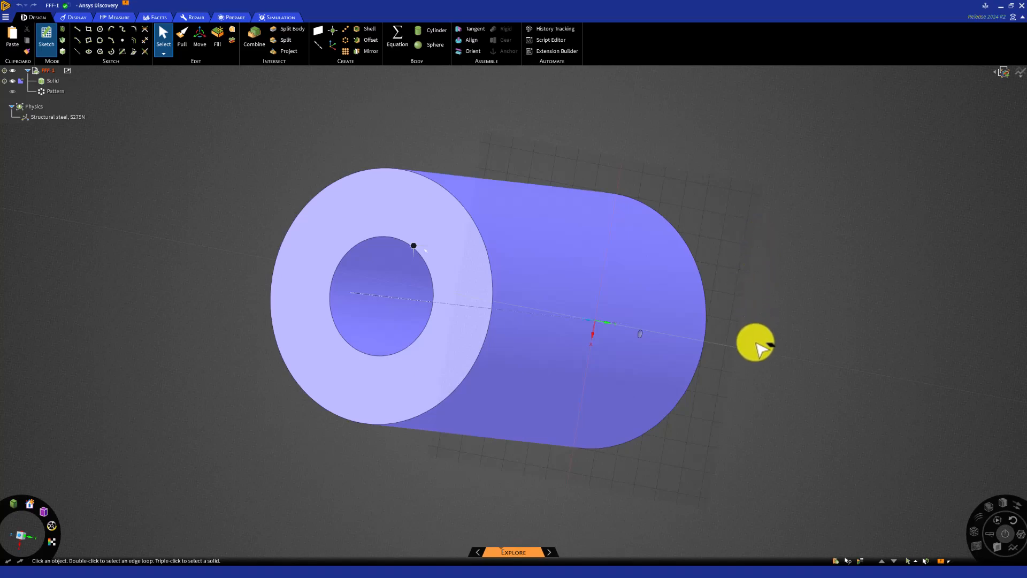
{"action": "middle_click_drag", "start_coordinate": [754, 341], "coordinate": [756, 263]}
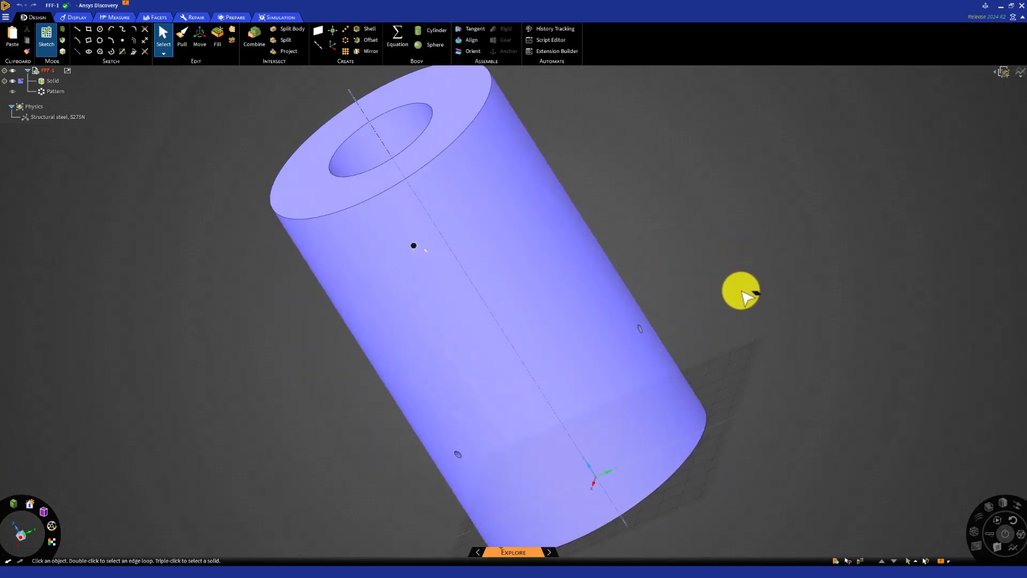
{"action": "middle_click_drag", "start_coordinate": [740, 356], "coordinate": [756, 231], "text": "shift"}
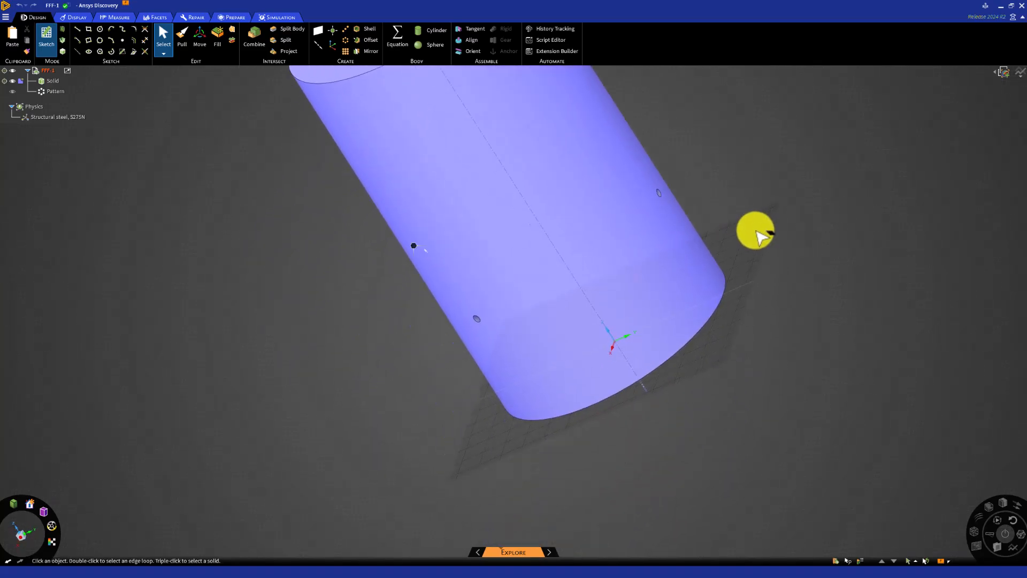
{"action": "triple_click", "coordinate": [715, 293]}
{"action": "left_click", "coordinate": [616, 353]}
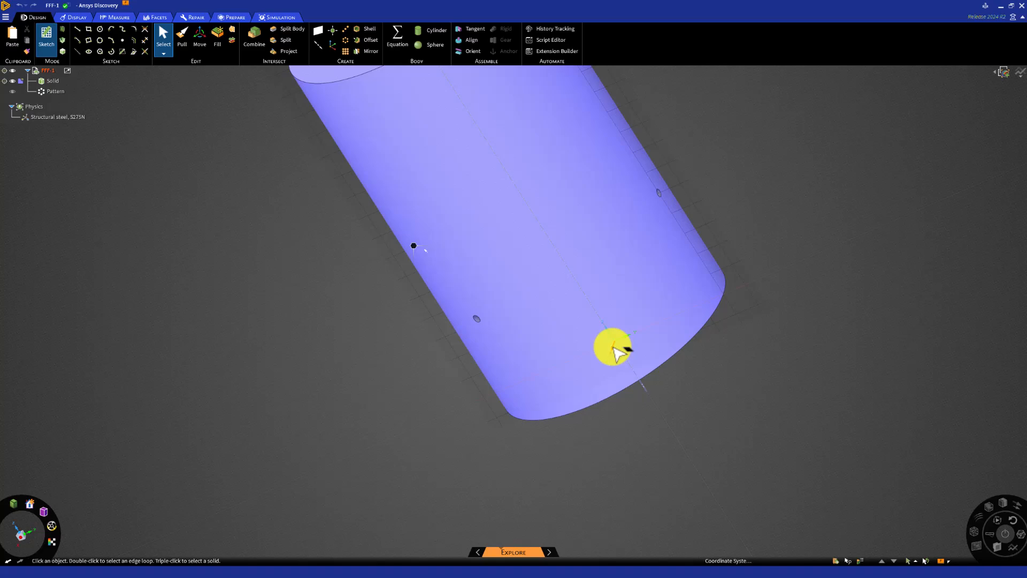
{"action": "left_click", "coordinate": [616, 353]}
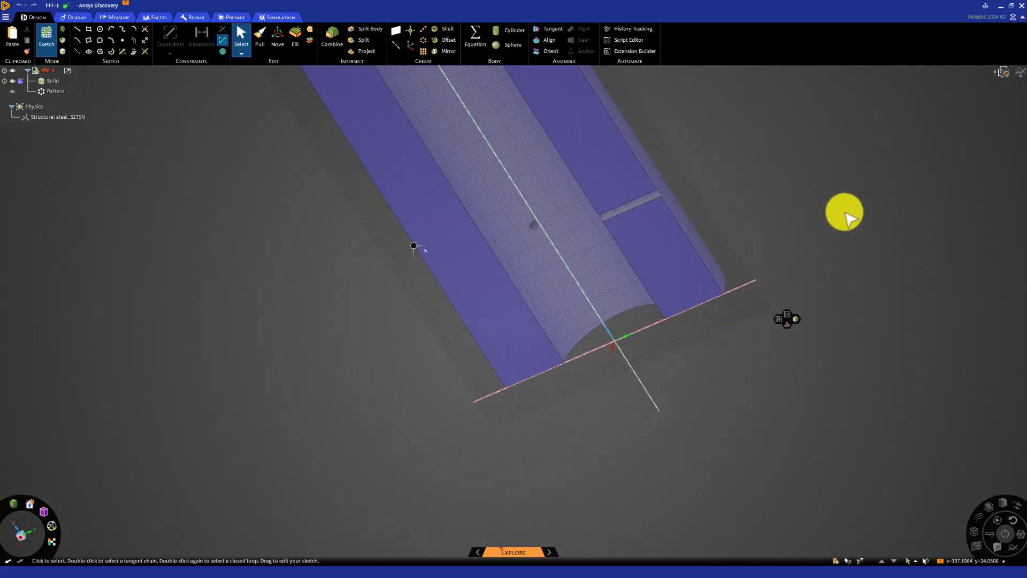
Sketch a downward-pointing triangle on the channel wall's outer edge, beyond the small hole, with a top edge about 64 and sides about 63 and 73 long
{"action": "key", "text": "v"}
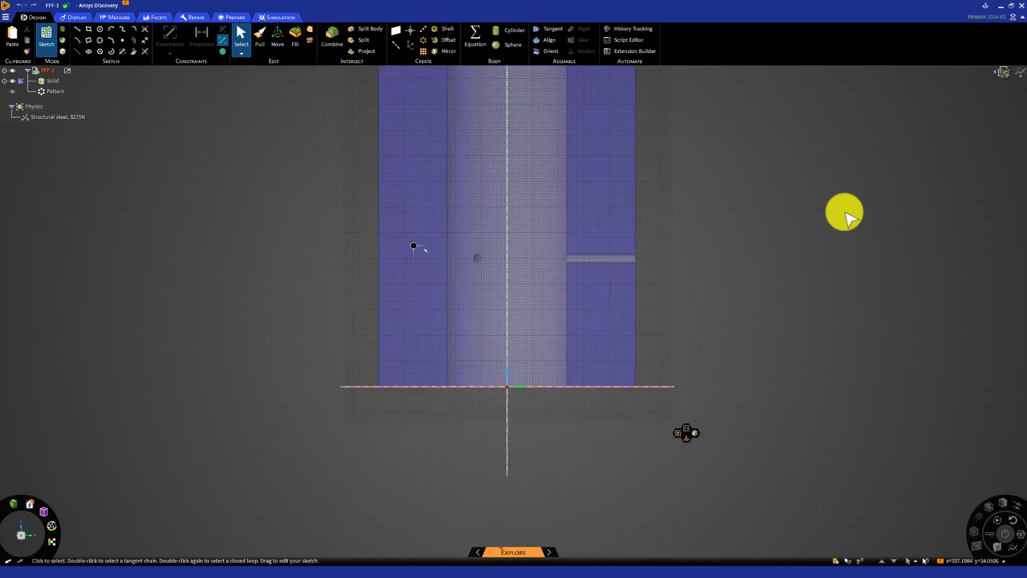
{"action": "mouse_move", "coordinate": [780, 200]}
{"action": "middle_mouse_down", "text": "ctrl"}
{"action": "mouse_move", "coordinate": [830, 282]}
{"action": "mouse_move", "coordinate": [835, 333]}
{"action": "mouse_move", "coordinate": [779, 318]}
{"action": "middle_mouse_up", "text": "ctrl"}
{"action": "scroll", "coordinate": [835, 333], "scroll_direction": "down", "scroll_amount": 2}
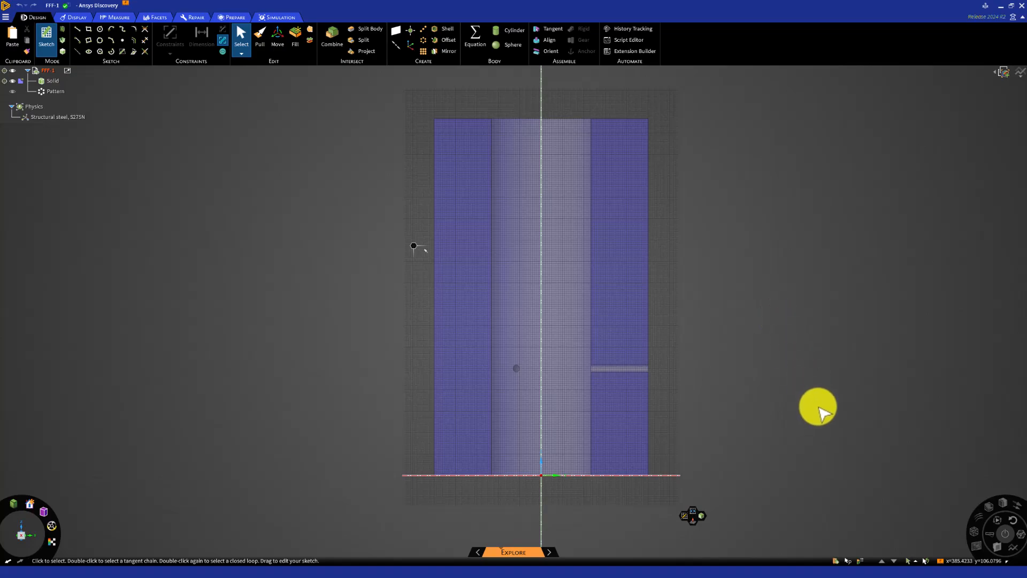
{"action": "mouse_move", "coordinate": [823, 415]}
{"action": "middle_mouse_down"}
{"action": "mouse_move", "coordinate": [715, 335]}
{"action": "mouse_move", "coordinate": [532, 158]}
{"action": "middle_mouse_up"}
{"action": "middle_click_drag", "start_coordinate": [640, 291], "coordinate": [575, 257]}
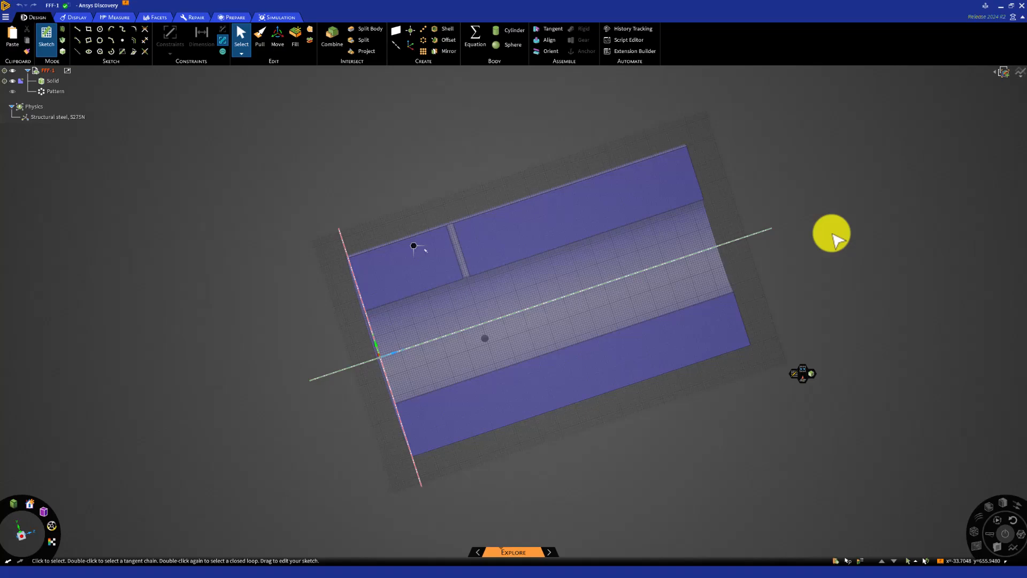
{"action": "key", "text": "v"}
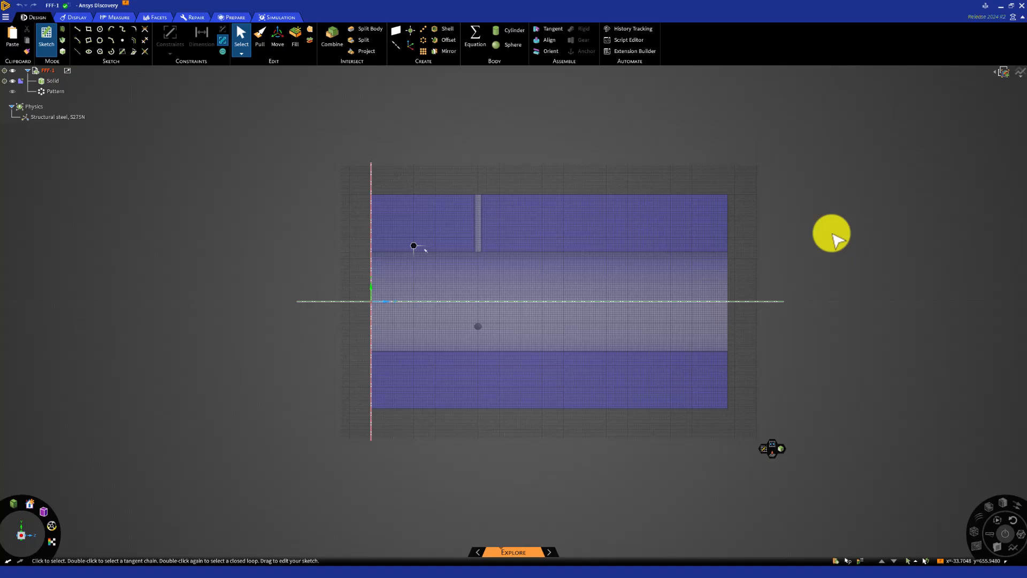
{"action": "scroll", "coordinate": [766, 272], "scroll_direction": "down", "scroll_amount": 1}
{"action": "scroll", "coordinate": [766, 278], "scroll_direction": "up", "scroll_amount": 3}
{"action": "middle_click_drag", "start_coordinate": [760, 280], "coordinate": [809, 272], "text": "shift"}
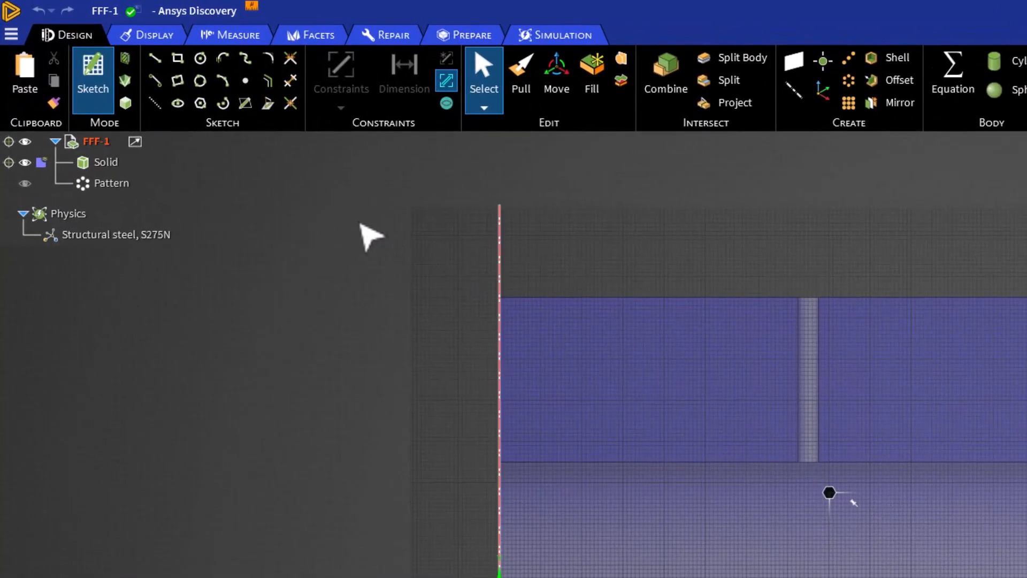
{"action": "left_click", "coordinate": [158, 65]}
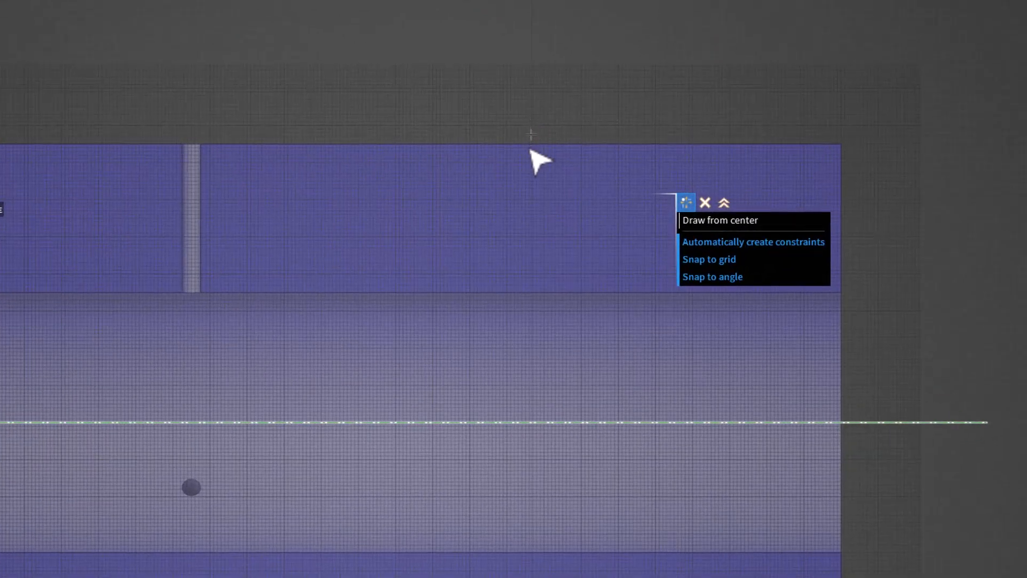
{"action": "left_click", "coordinate": [430, 145]}
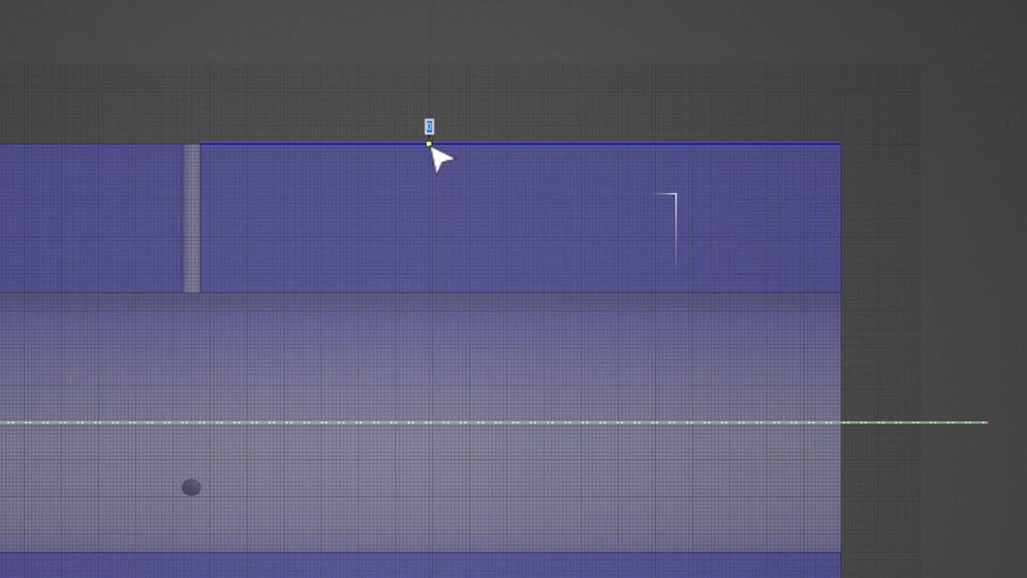
{"action": "left_click", "coordinate": [469, 253]}
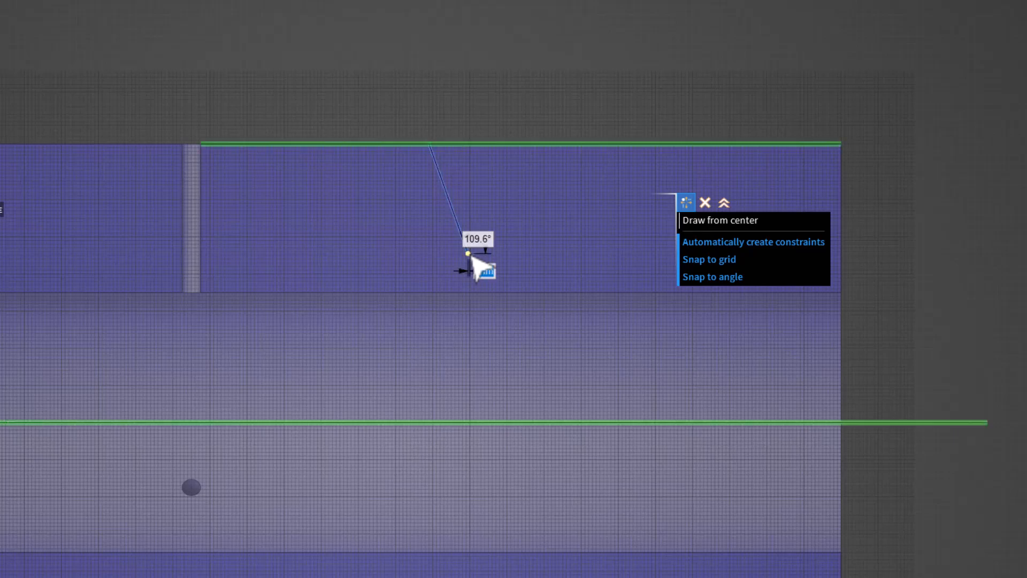
{"action": "key", "text": "Escape"}
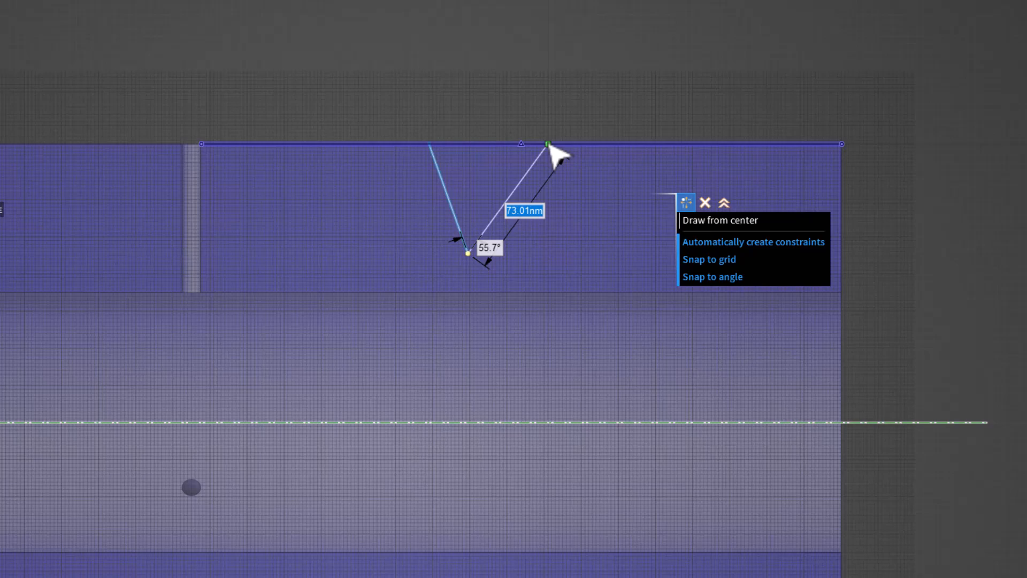
{"action": "left_click", "coordinate": [548, 144]}
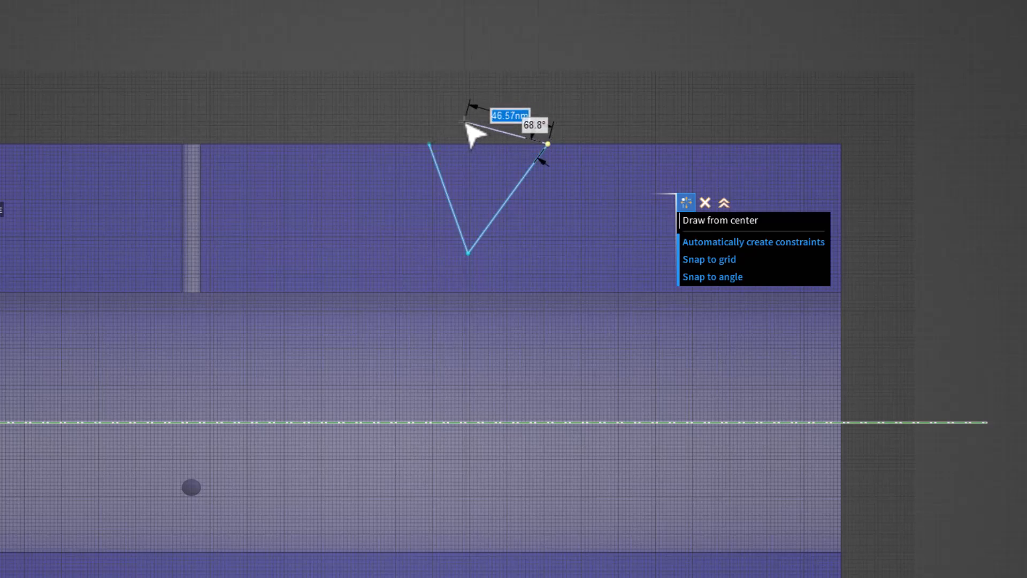
{"action": "left_click", "coordinate": [431, 149]}
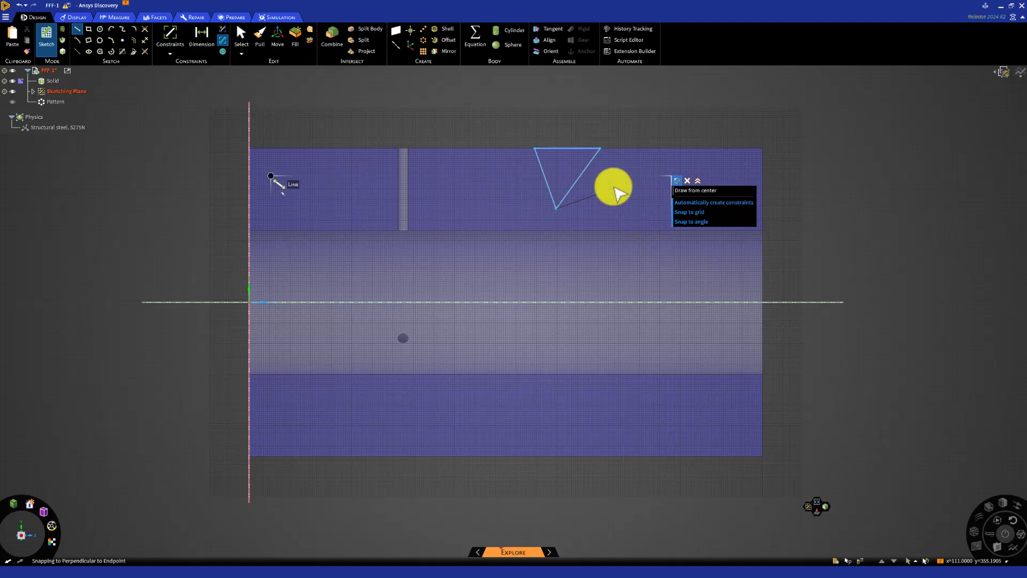
Round the triangle's lower corner with a radius of about 7, trimming the two sloping sides
{"action": "scroll", "coordinate": [559, 194], "scroll_direction": "up", "scroll_amount": 3}
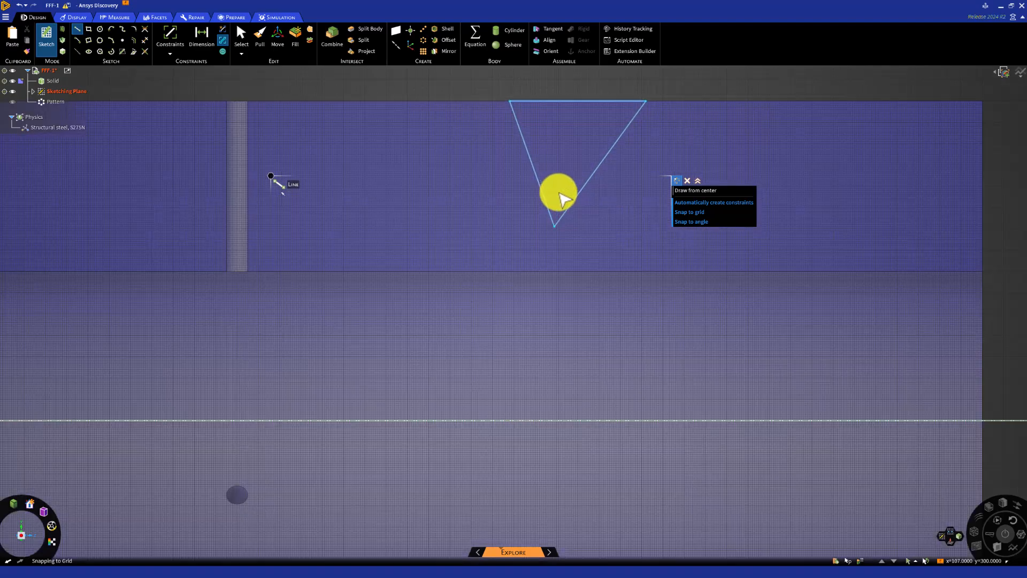
{"action": "mouse_move", "coordinate": [552, 193]}
{"action": "middle_mouse_down", "text": "shift"}
{"action": "mouse_move", "coordinate": [522, 241]}
{"action": "mouse_move", "coordinate": [536, 251]}
{"action": "middle_mouse_up", "text": "shift"}
{"action": "scroll", "coordinate": [523, 240], "scroll_direction": "up", "scroll_amount": 2}
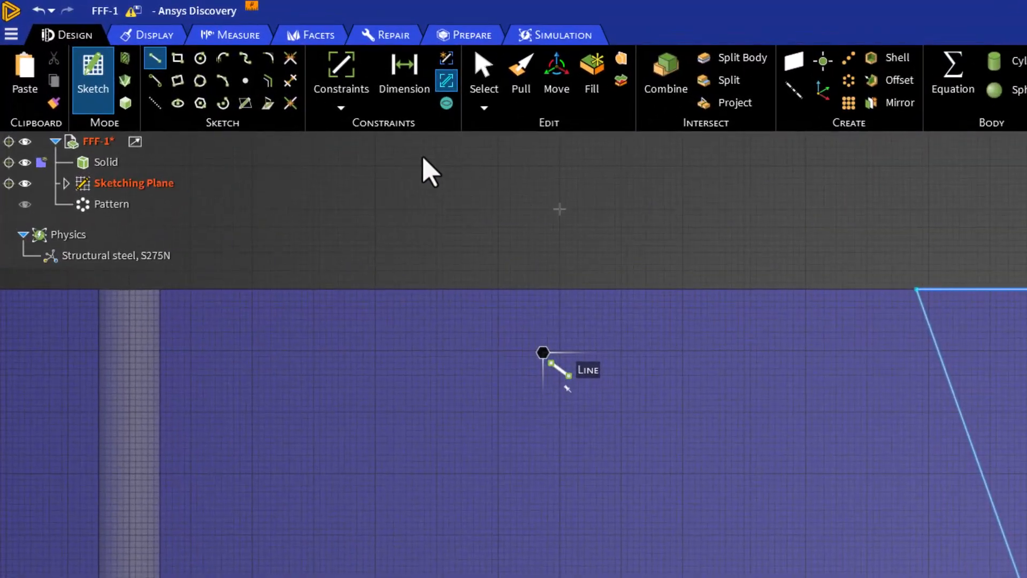
{"action": "left_click", "coordinate": [268, 63]}
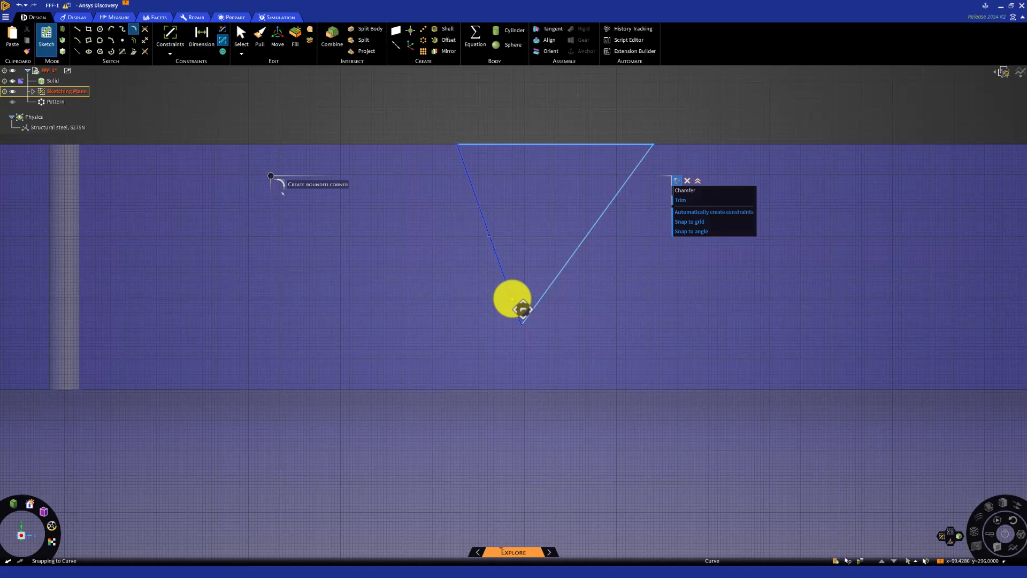
{"action": "left_click", "coordinate": [518, 308]}
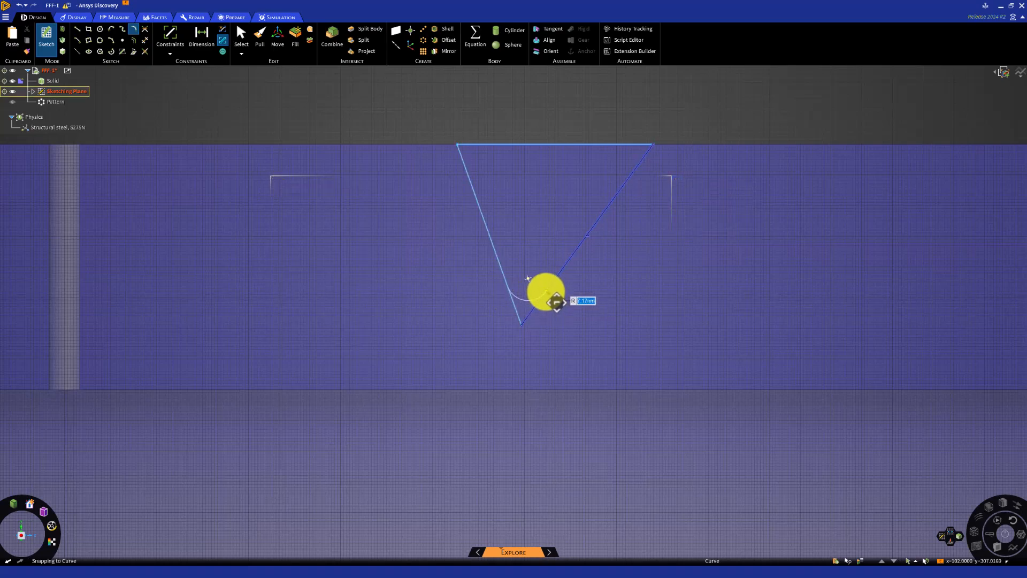
{"action": "left_click", "coordinate": [556, 301]}
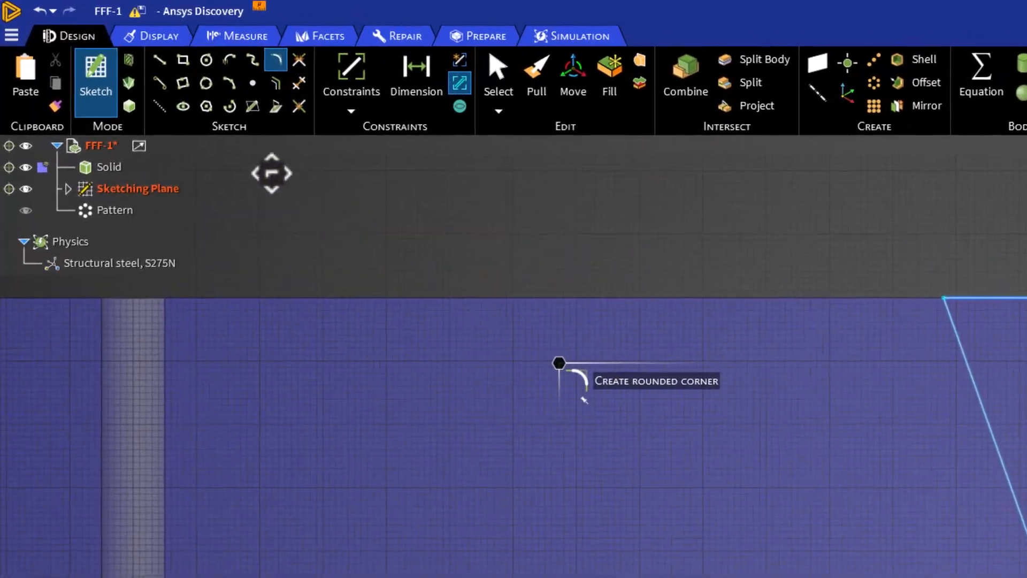
Draw a line from the midpoint of the triangle's top edge down to the rounded corner's arc
{"action": "left_click", "coordinate": [160, 59]}
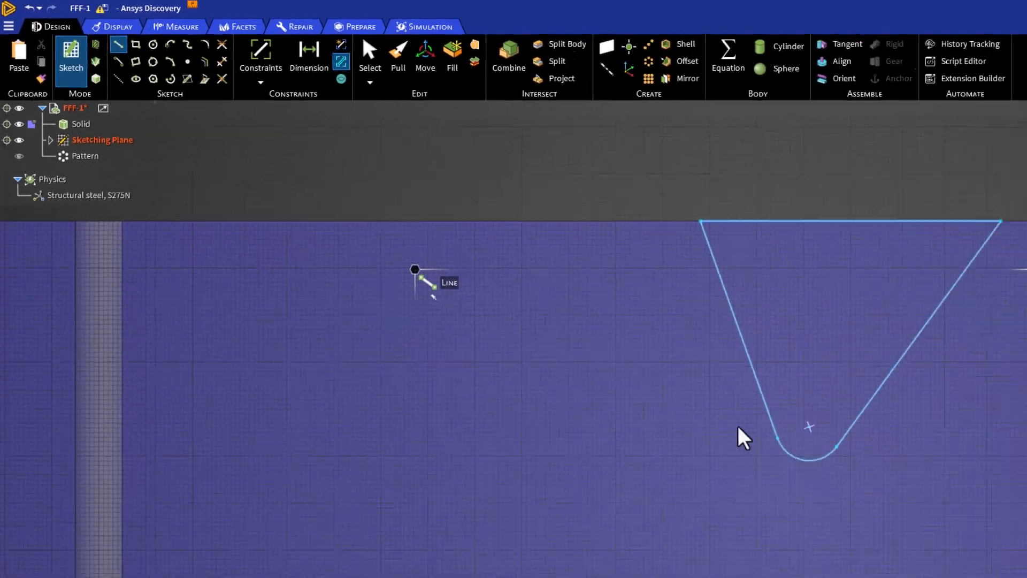
{"action": "left_click", "coordinate": [981, 438]}
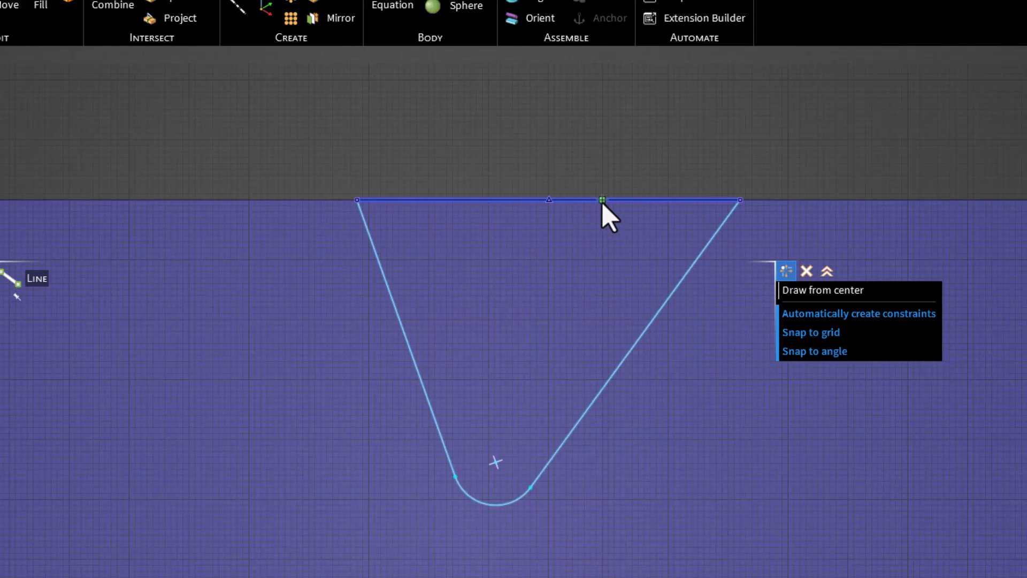
{"action": "left_click", "coordinate": [549, 199]}
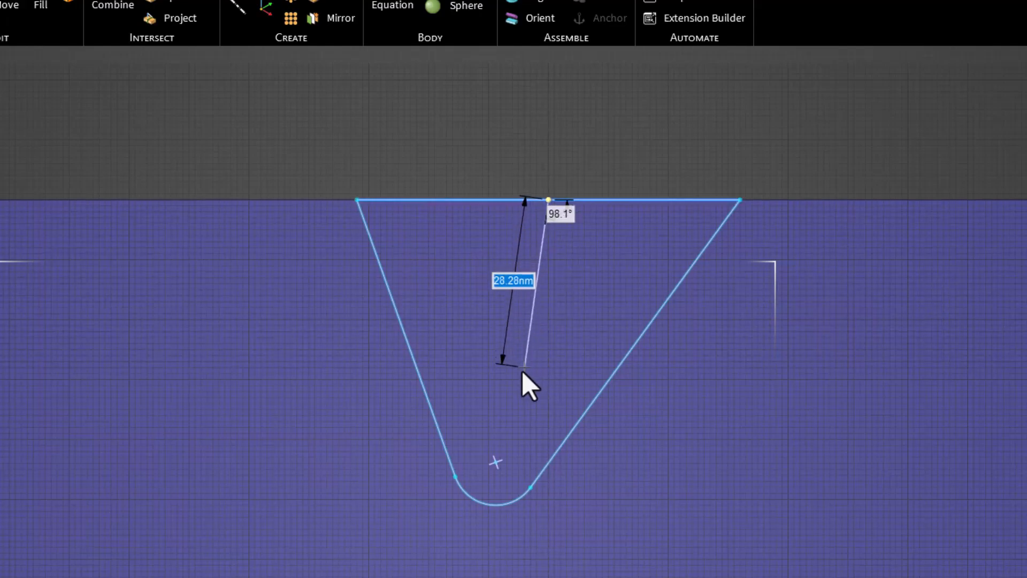
{"action": "left_click", "coordinate": [513, 503]}
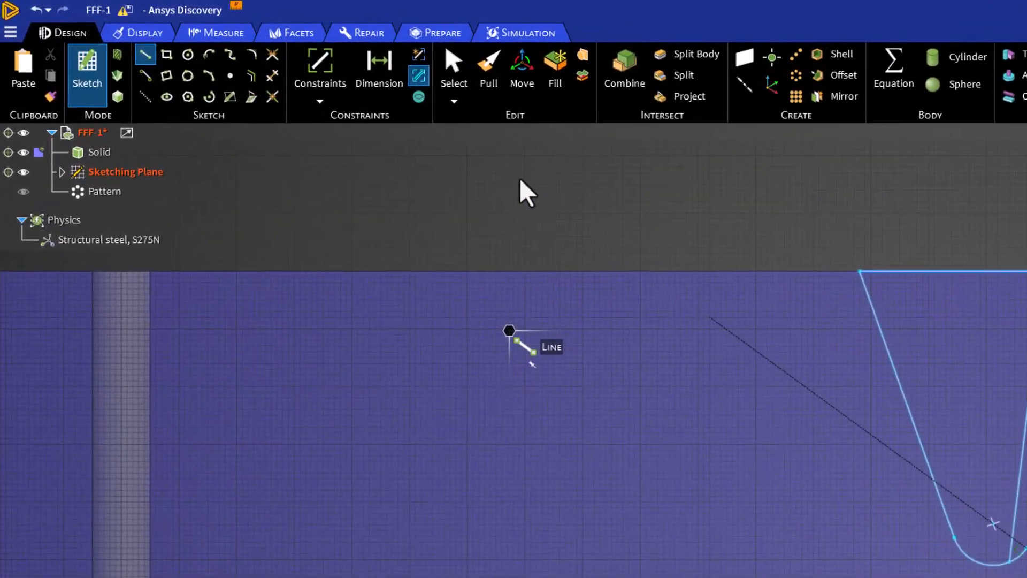
Apply a perpendicular constraint between the profile's centre line and the rounded lower arc
{"action": "left_click", "coordinate": [321, 99]}
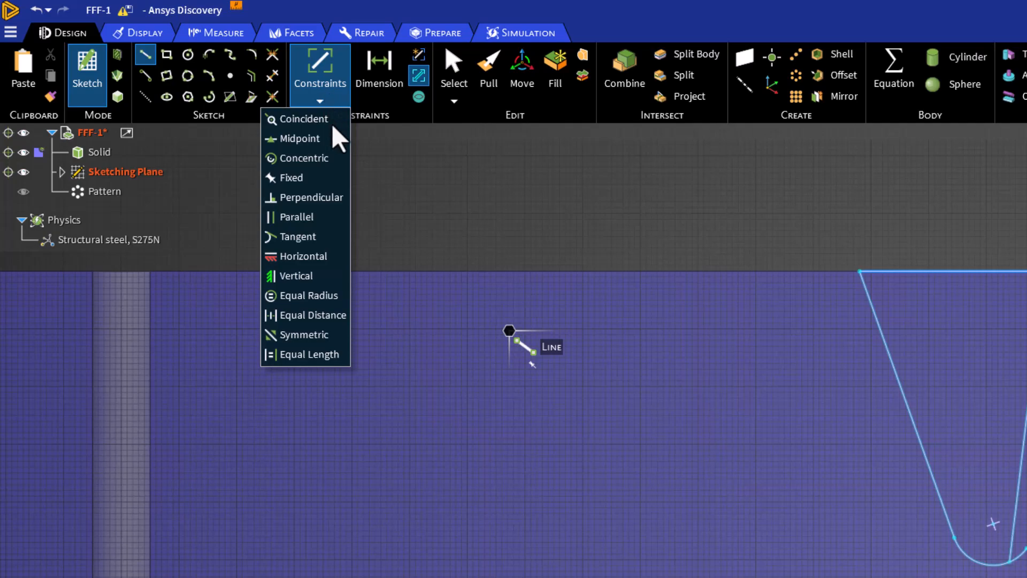
{"action": "left_click", "coordinate": [330, 198]}
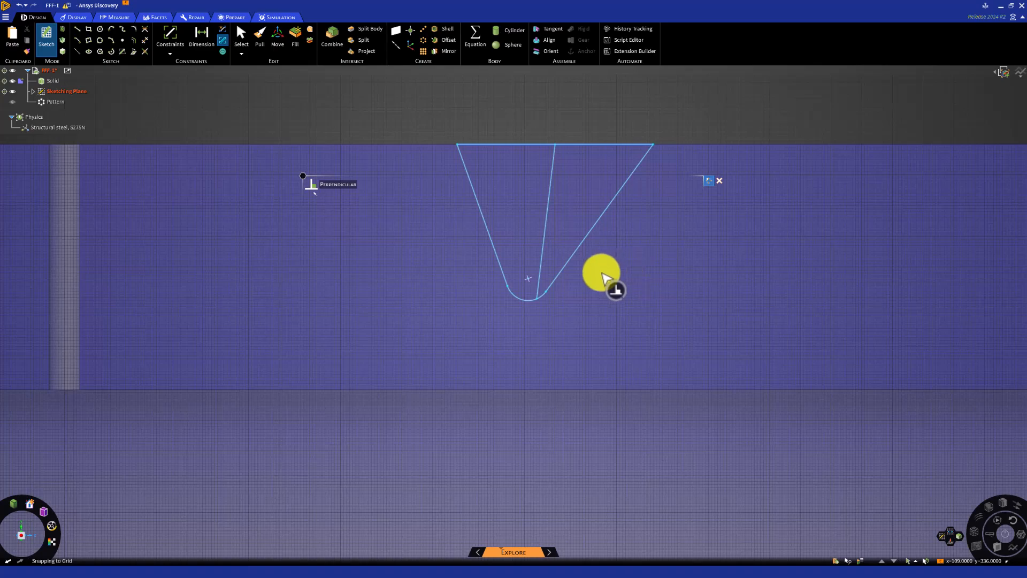
{"action": "left_click", "coordinate": [544, 243]}
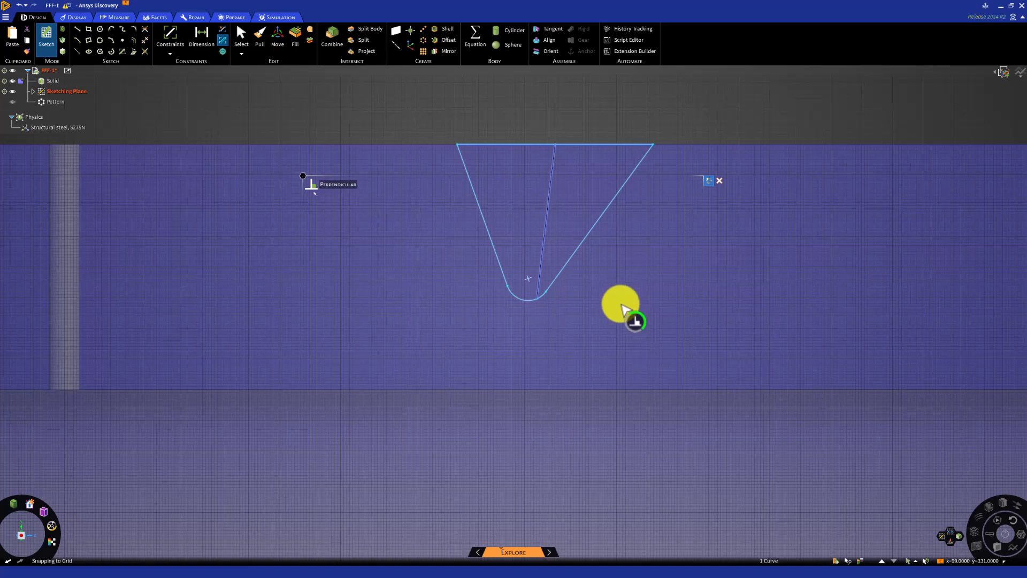
{"action": "left_click", "coordinate": [532, 301]}
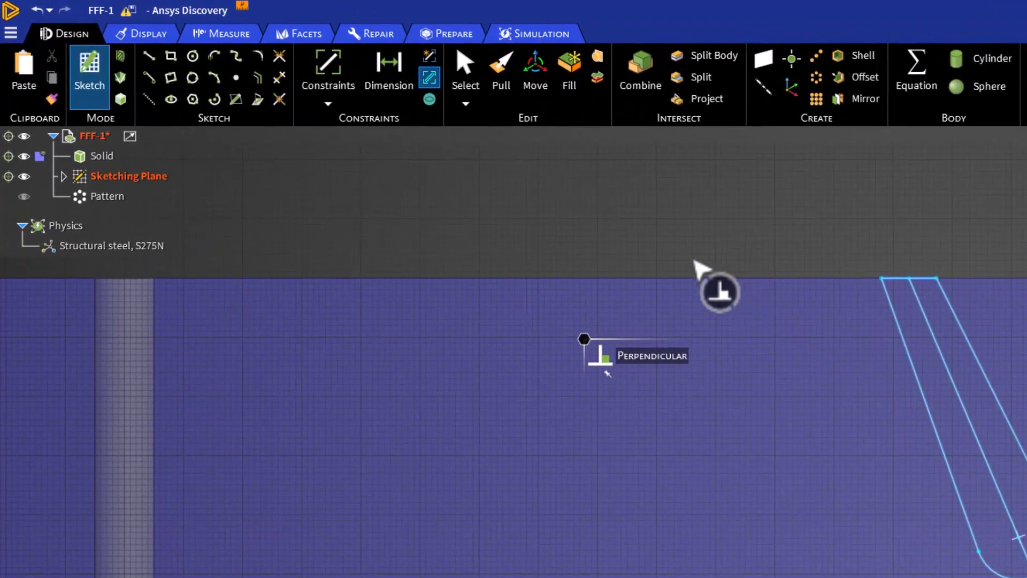
Apply a horizontal constraint to the profile's top edge
{"action": "left_click", "coordinate": [344, 93]}
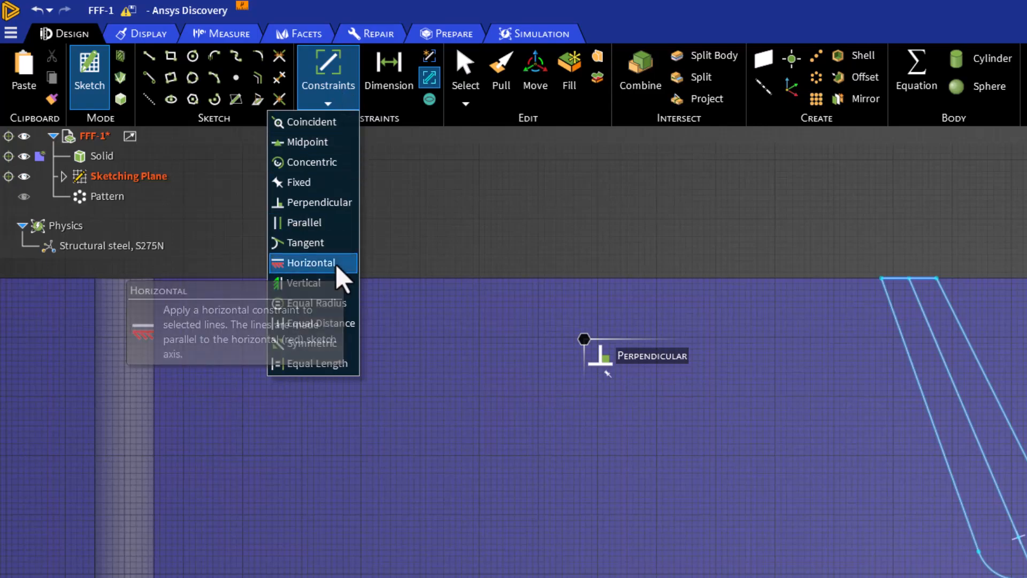
{"action": "left_click", "coordinate": [311, 263]}
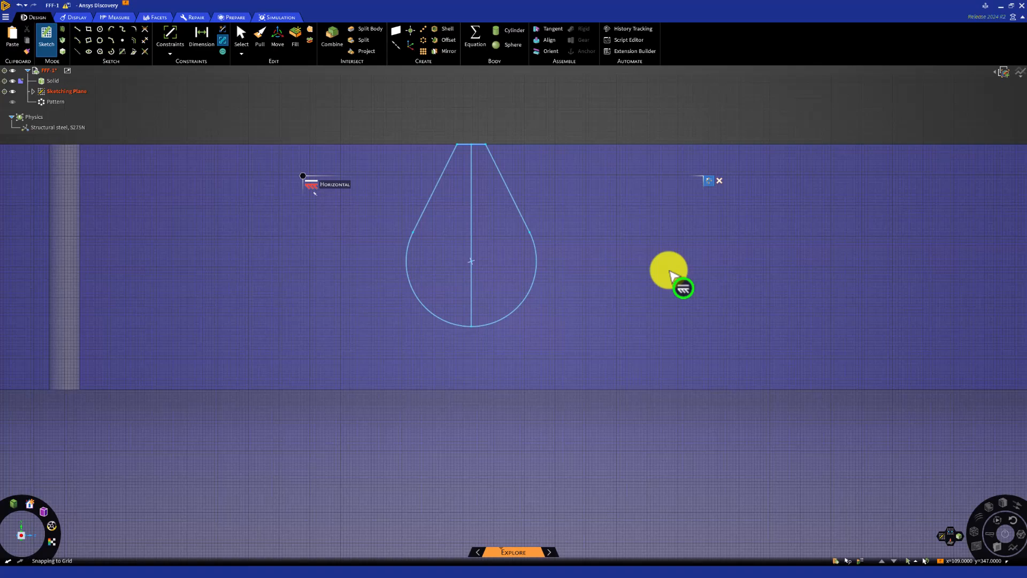
{"action": "key", "text": "Escape"}
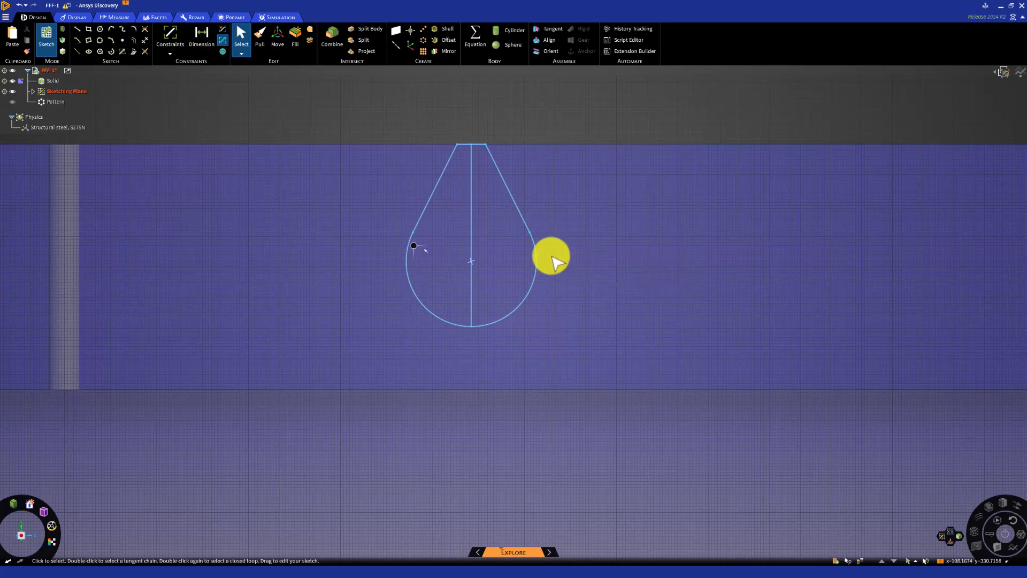
Convert the profile's vertical centre line into a construction line
{"action": "left_click", "coordinate": [472, 234]}
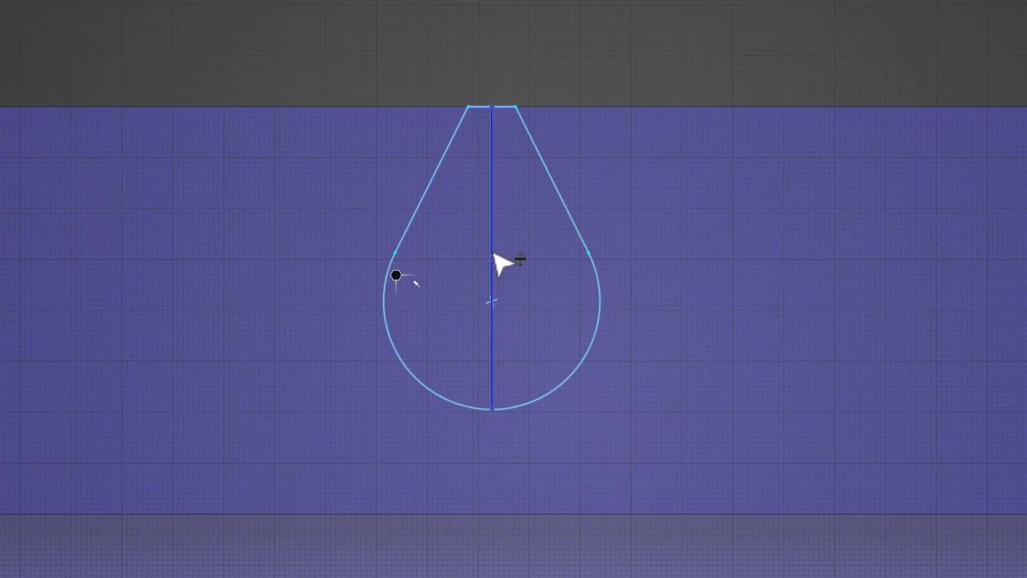
{"action": "right_click", "coordinate": [494, 256]}
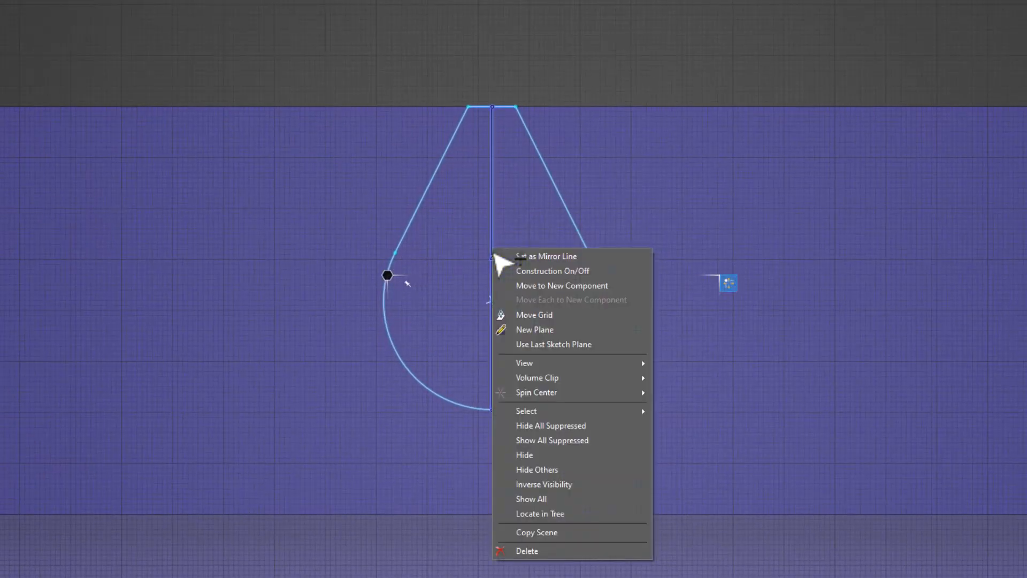
{"action": "left_click", "coordinate": [623, 271]}
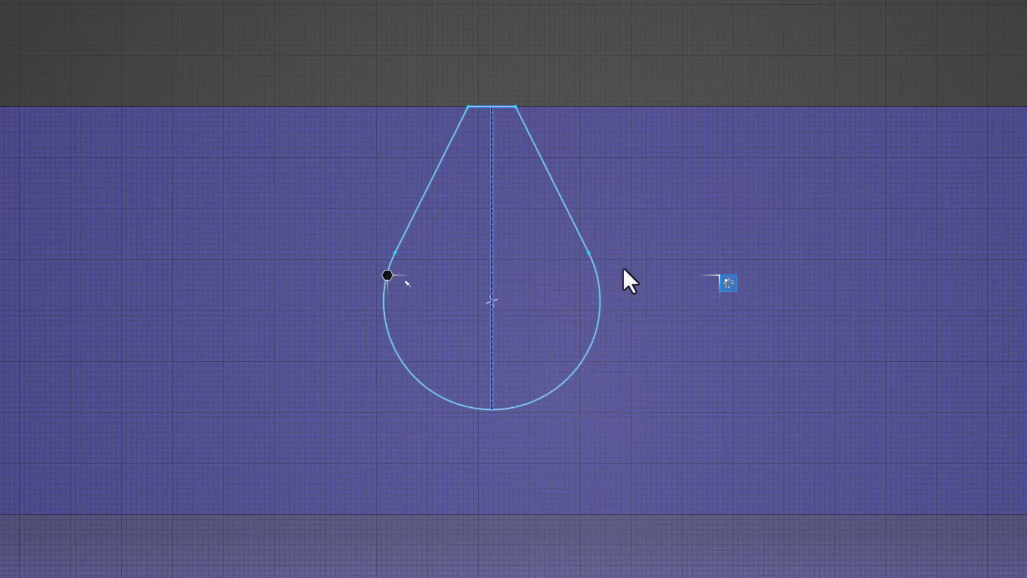
{"action": "left_click", "coordinate": [676, 330]}
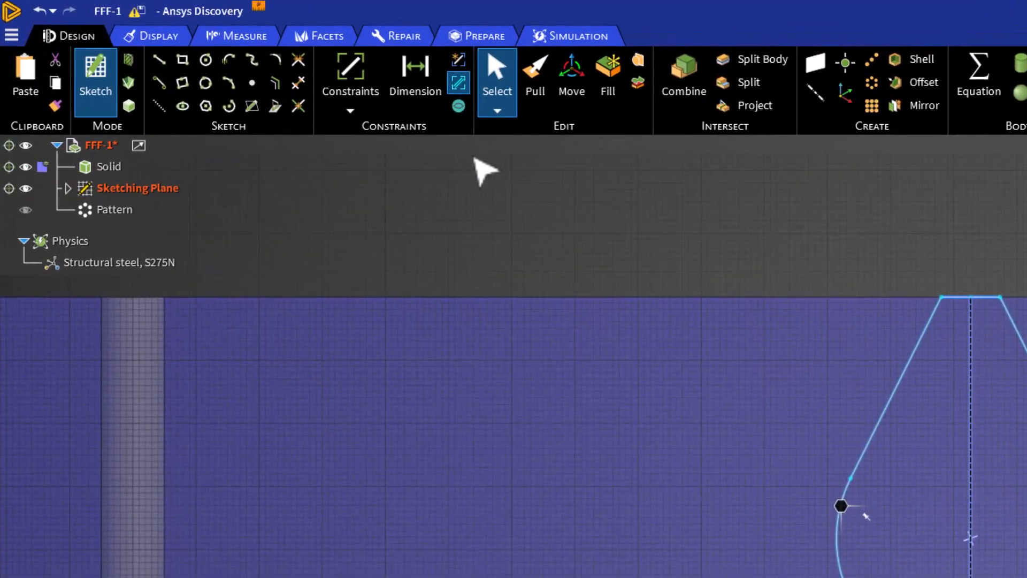
Dimension the profile's top edge length and the distance from the small hole's edge to the nearer top corner
{"action": "left_click", "coordinate": [415, 94]}
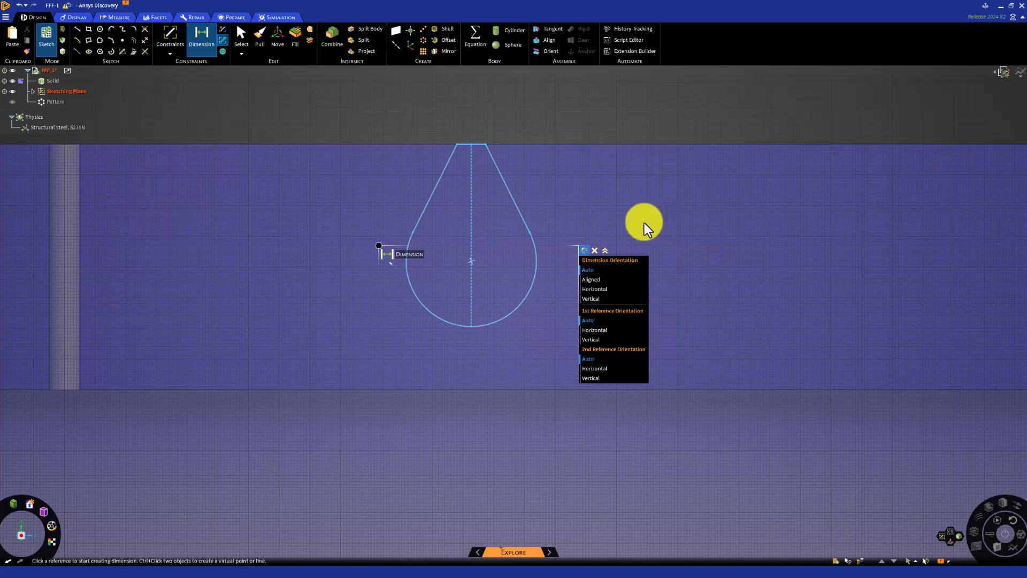
{"action": "left_click", "coordinate": [477, 145]}
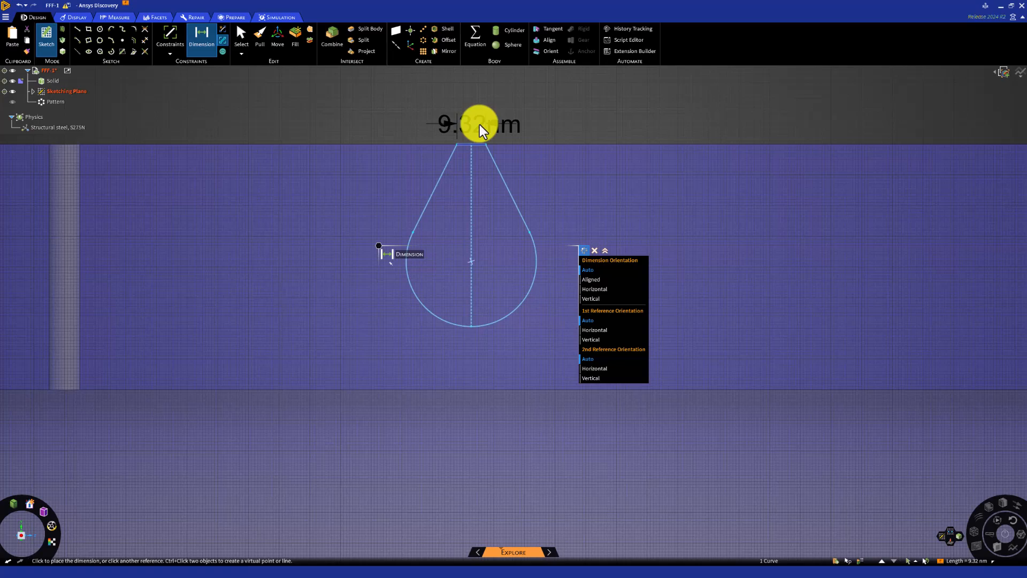
{"action": "left_click", "coordinate": [514, 126]}
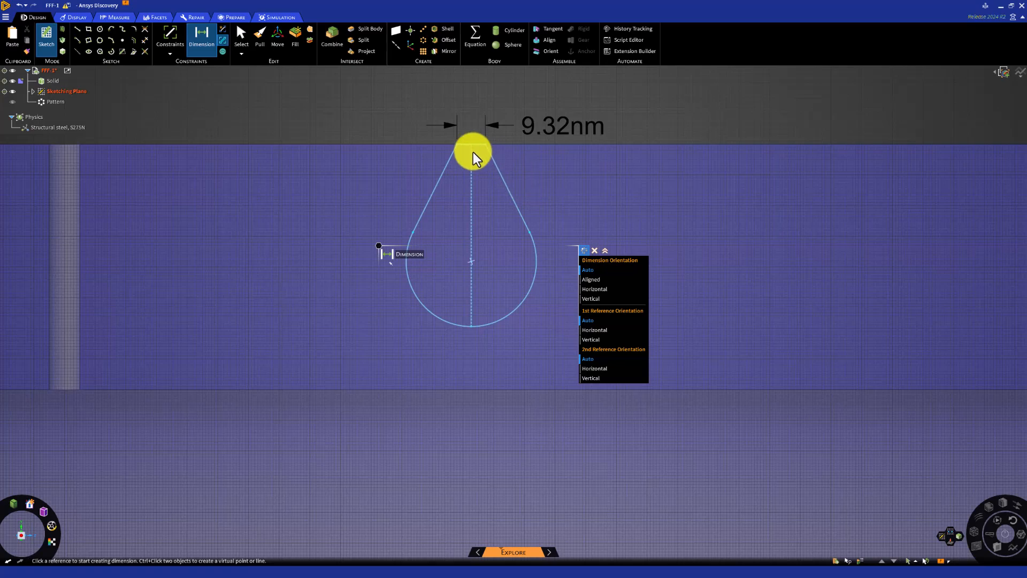
{"action": "left_click", "coordinate": [456, 145]}
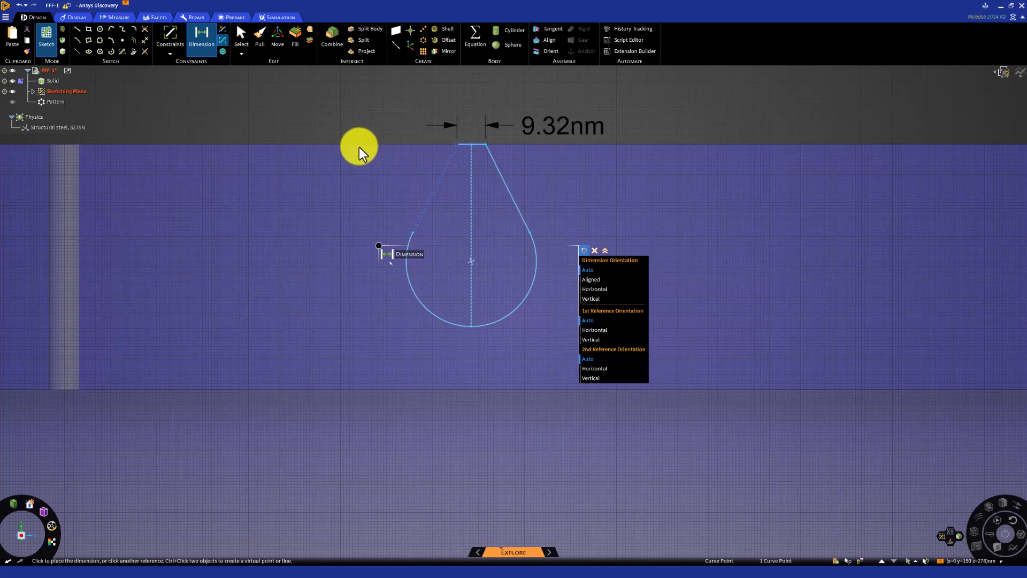
{"action": "left_click", "coordinate": [80, 146]}
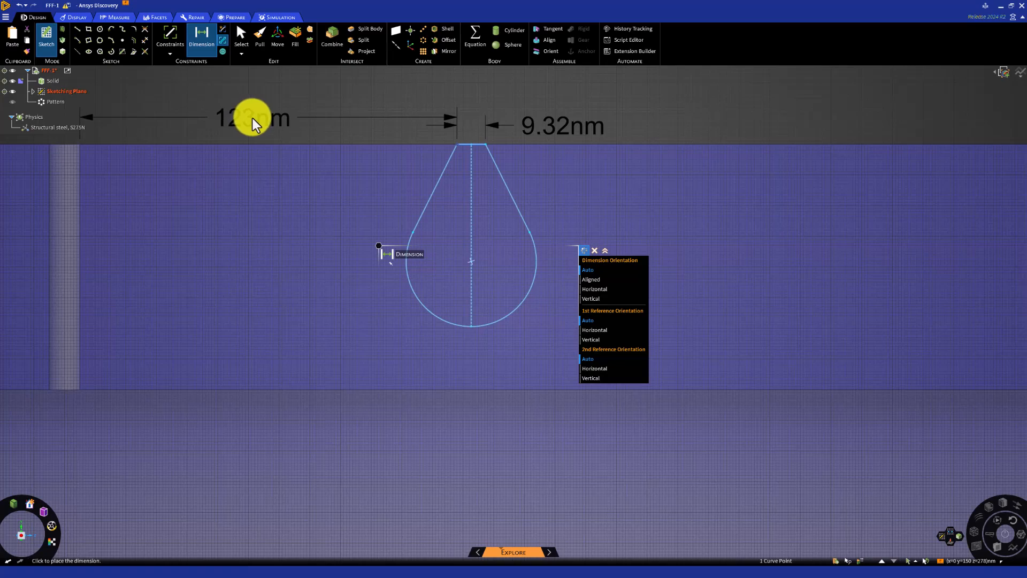
{"action": "left_click", "coordinate": [253, 119]}
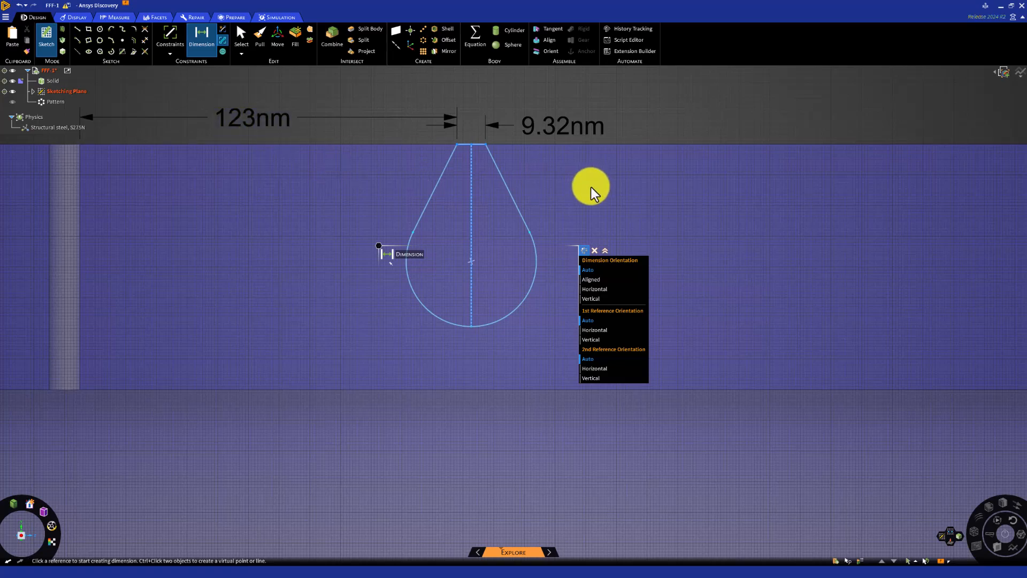
Dimension the radius of the profile's rounded lower arc
{"action": "left_click", "coordinate": [414, 300]}
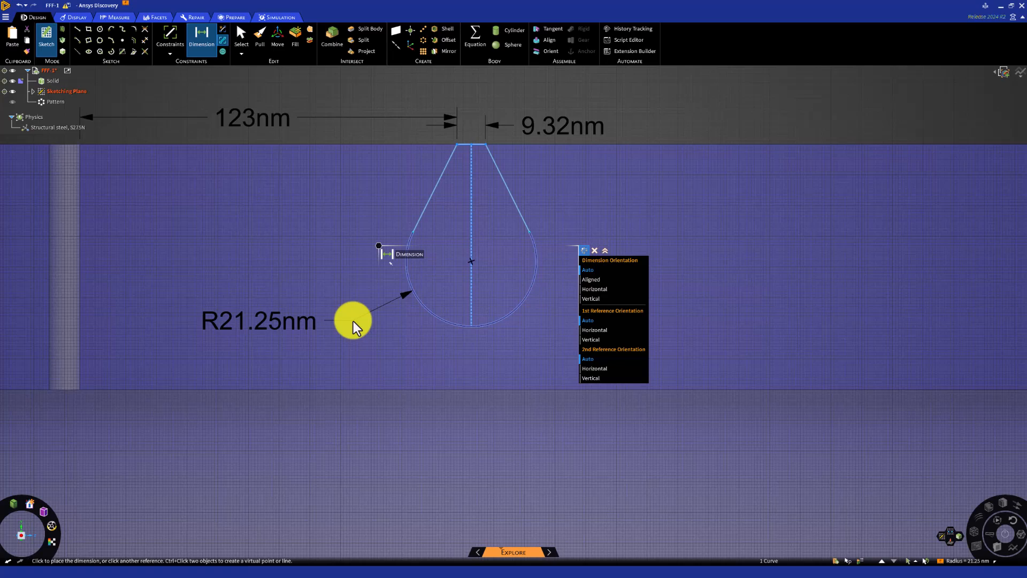
{"action": "left_click", "coordinate": [353, 321]}
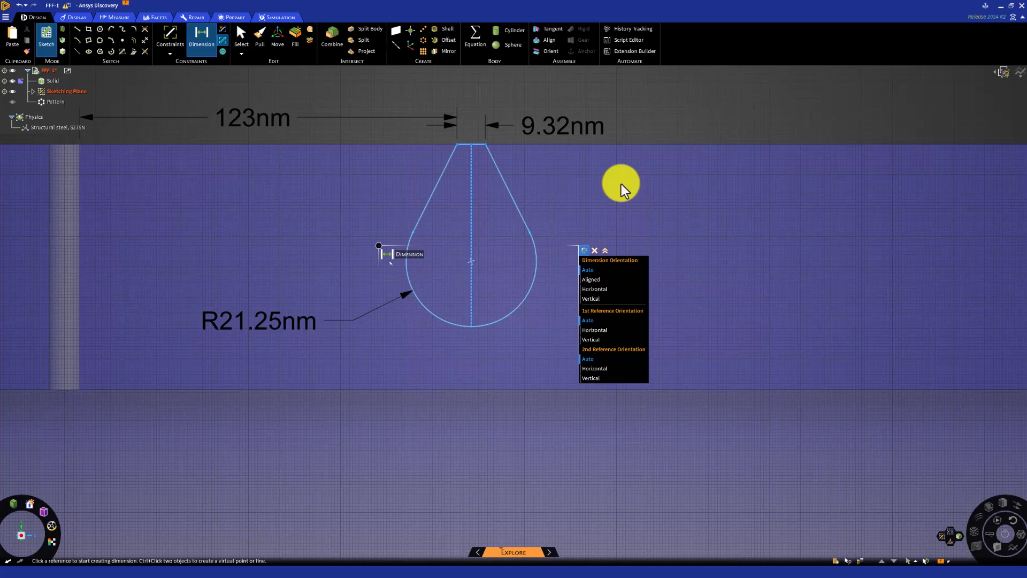
{"action": "key", "text": "Escape"}
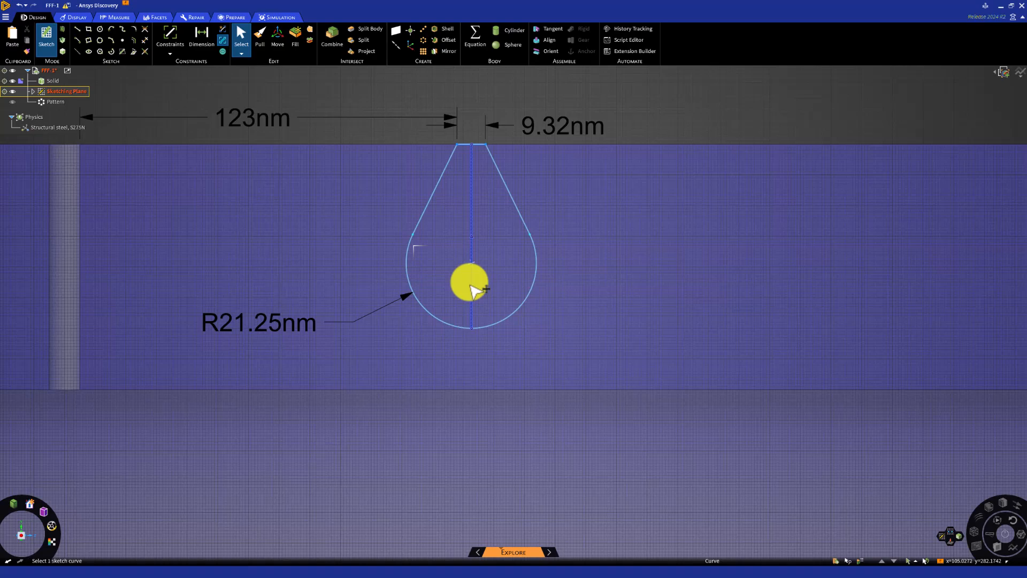
Stretch the rounded tip about 8 nm beyond the channel wall's inner edge and dimension that overhang
{"action": "left_click", "coordinate": [469, 313]}
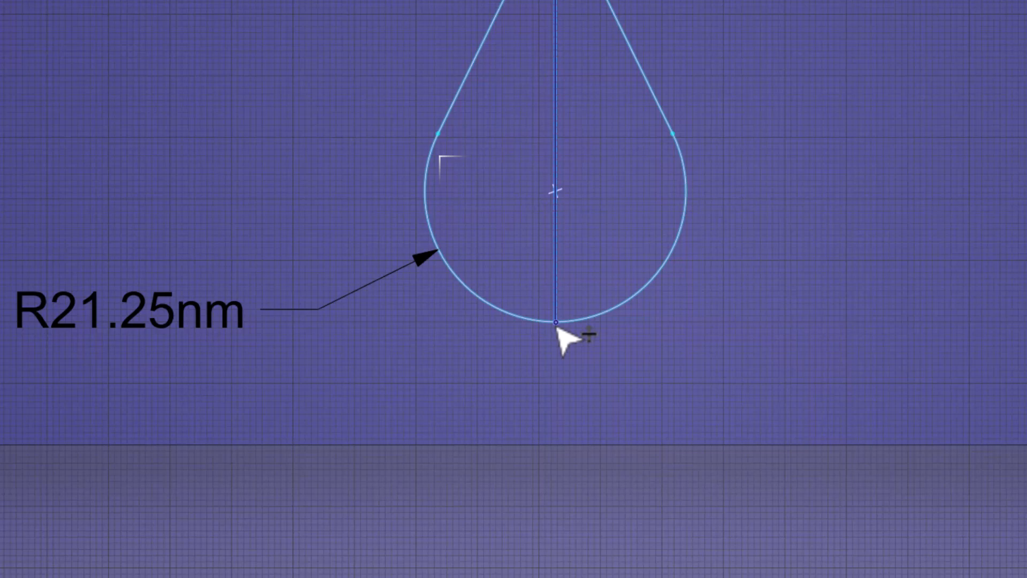
{"action": "mouse_move", "coordinate": [559, 339]}
{"action": "left_mouse_down"}
{"action": "mouse_move", "coordinate": [553, 446]}
{"action": "mouse_move", "coordinate": [534, 504]}
{"action": "left_mouse_up"}
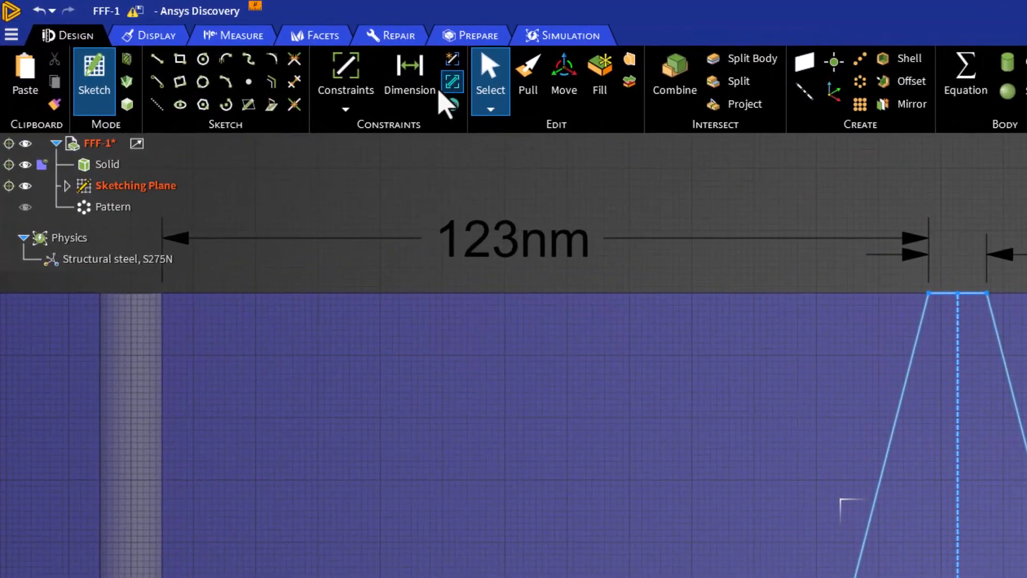
{"action": "left_click", "coordinate": [412, 75]}
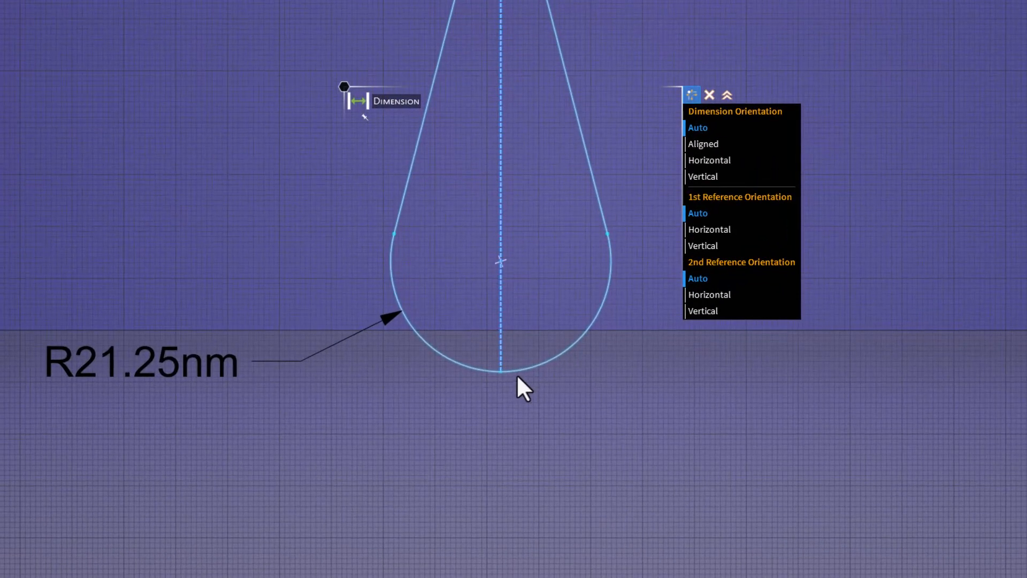
{"action": "left_click", "coordinate": [515, 370]}
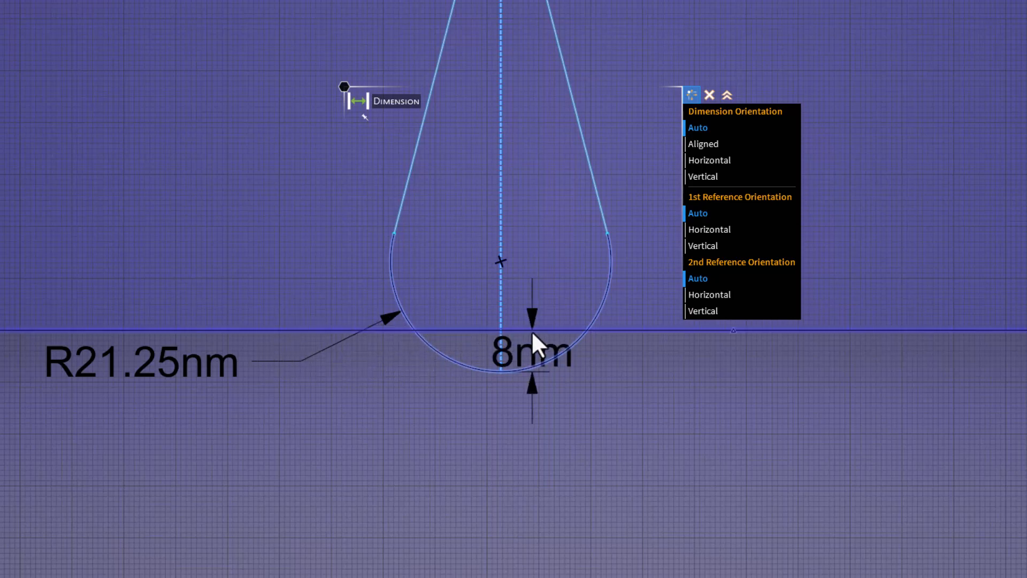
{"action": "left_click", "coordinate": [652, 364]}
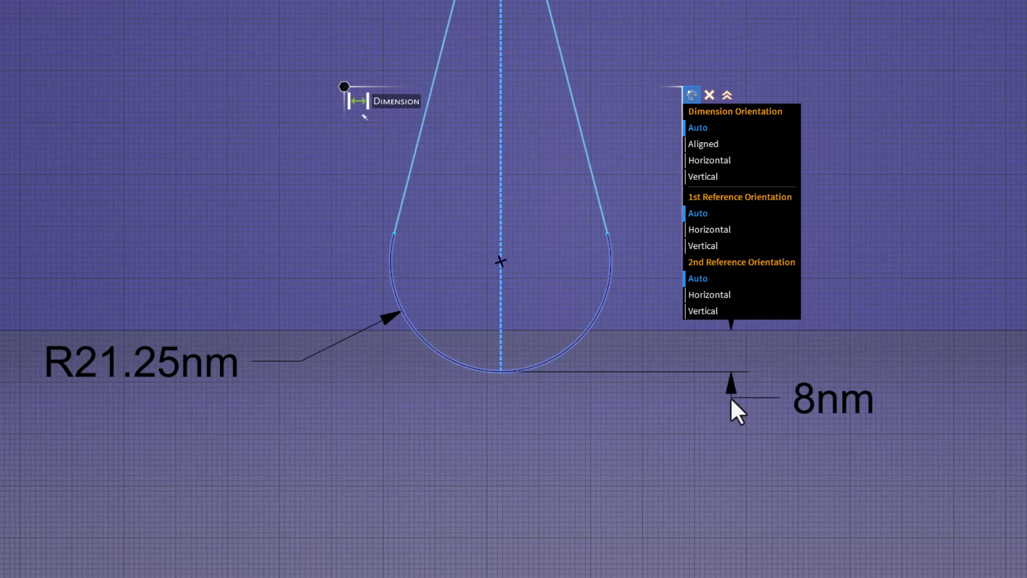
{"action": "left_click", "coordinate": [730, 398]}
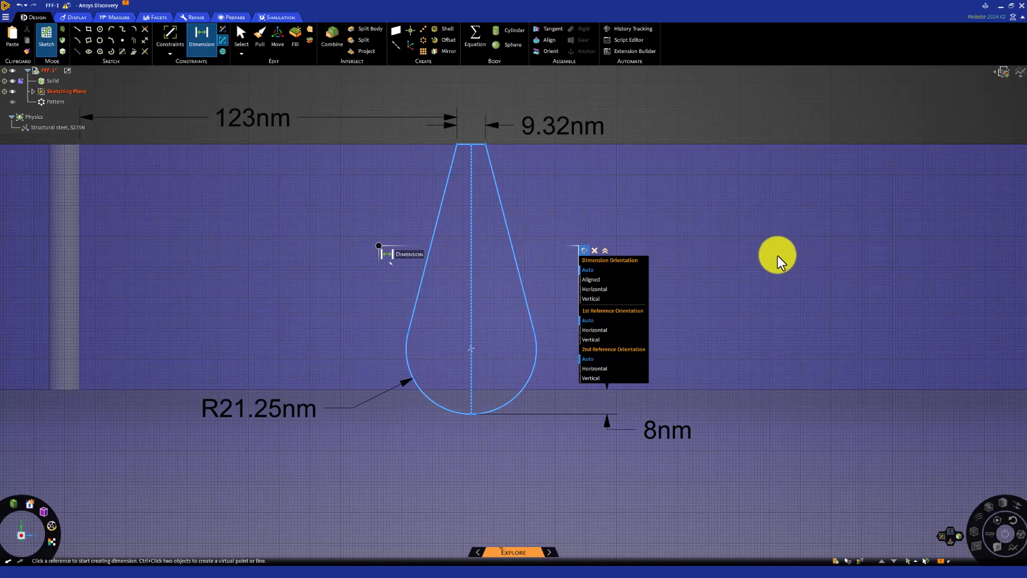
Set the top edge's length to 80 nm and its distance from the small hole to 75 nm
{"action": "left_click", "coordinate": [554, 127]}
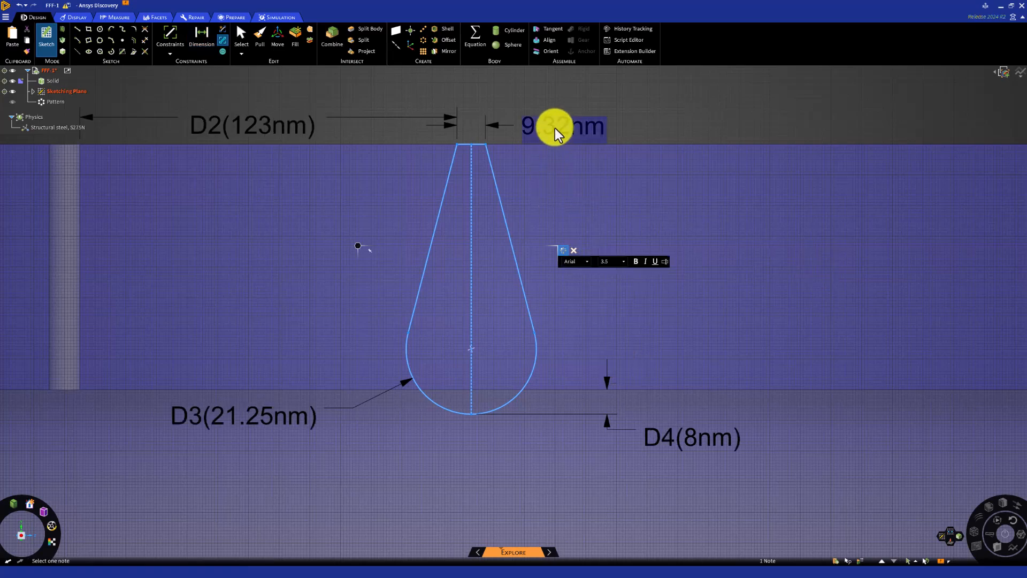
{"action": "type", "text": "80"}
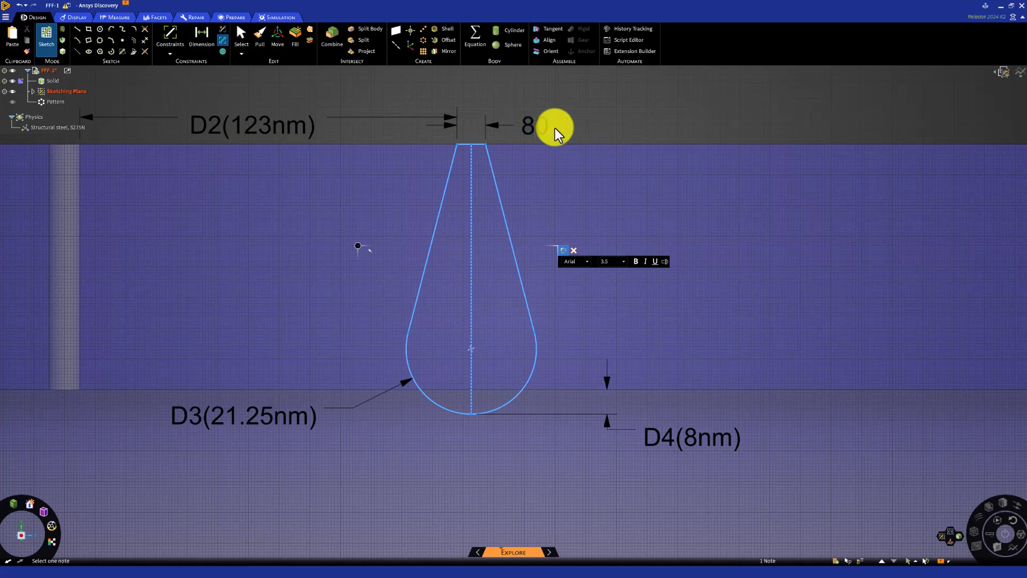
{"action": "key", "text": "Return"}
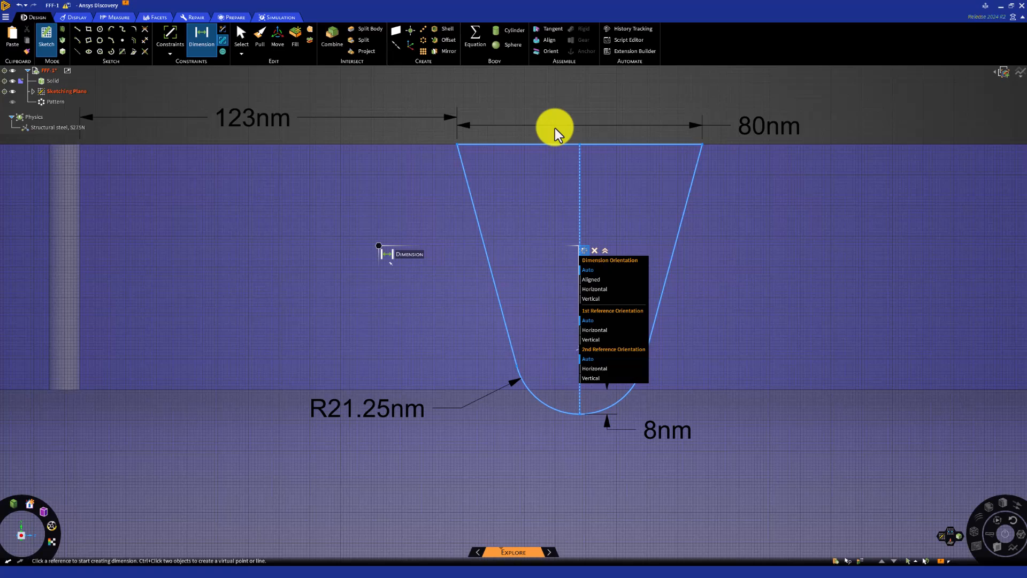
{"action": "left_click", "coordinate": [253, 119]}
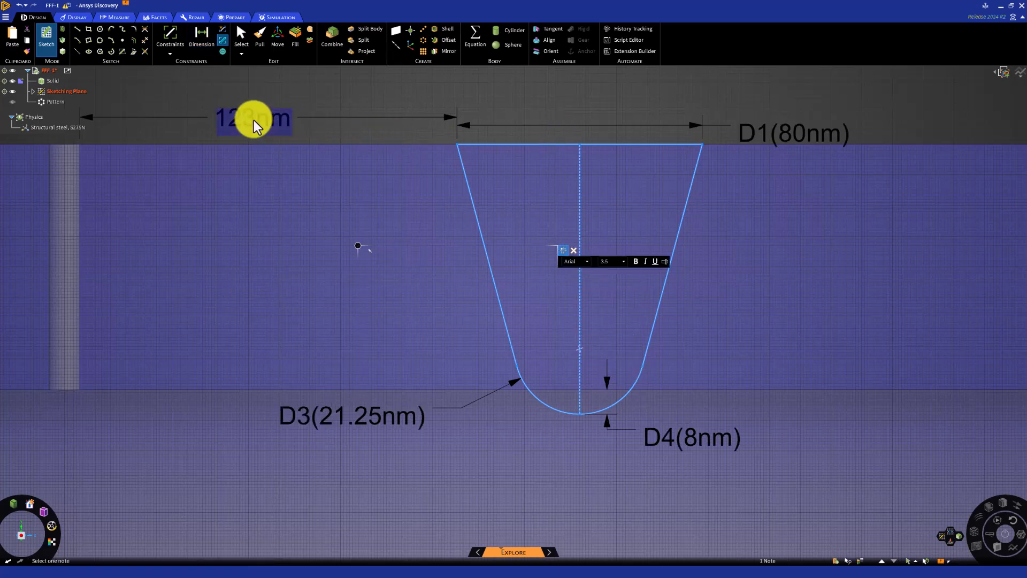
{"action": "key", "text": "Delete"}
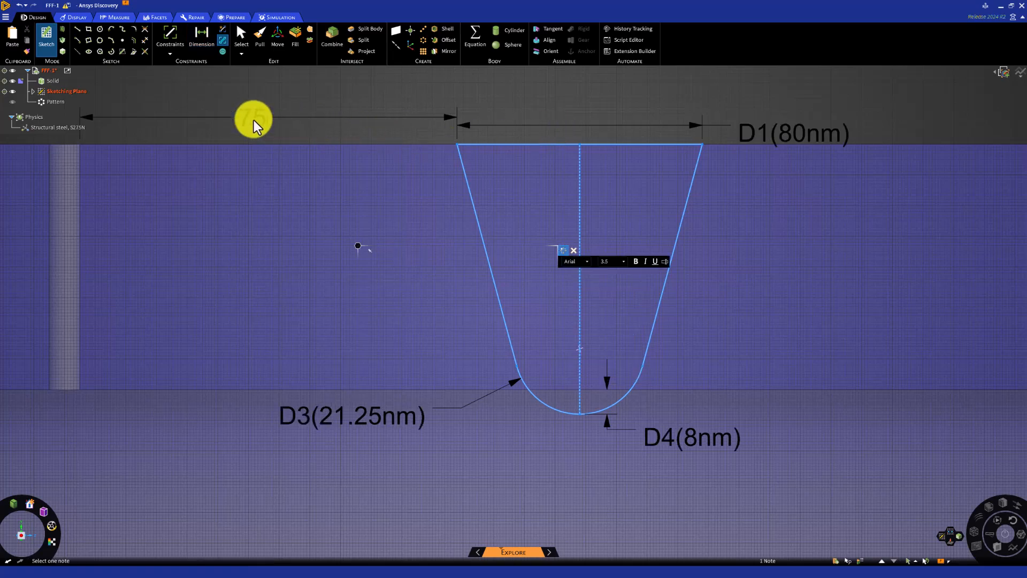
{"action": "key", "text": "d"}
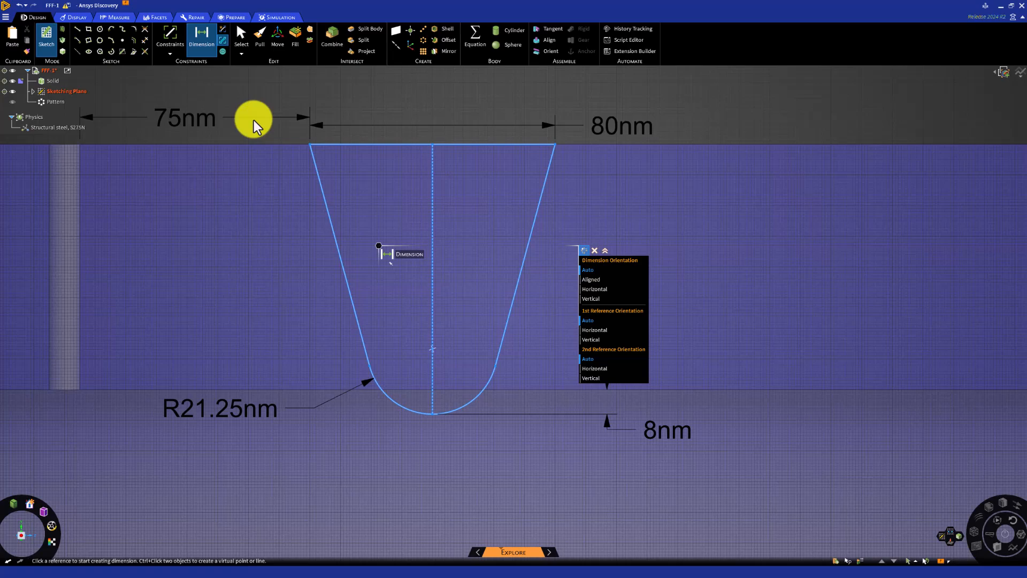
Set the lower arc's radius to 5 nm and the tip's overhang beyond the wall's inner edge to 1 nm
{"action": "left_click", "coordinate": [214, 417]}
{"action": "type", "text": "5"}
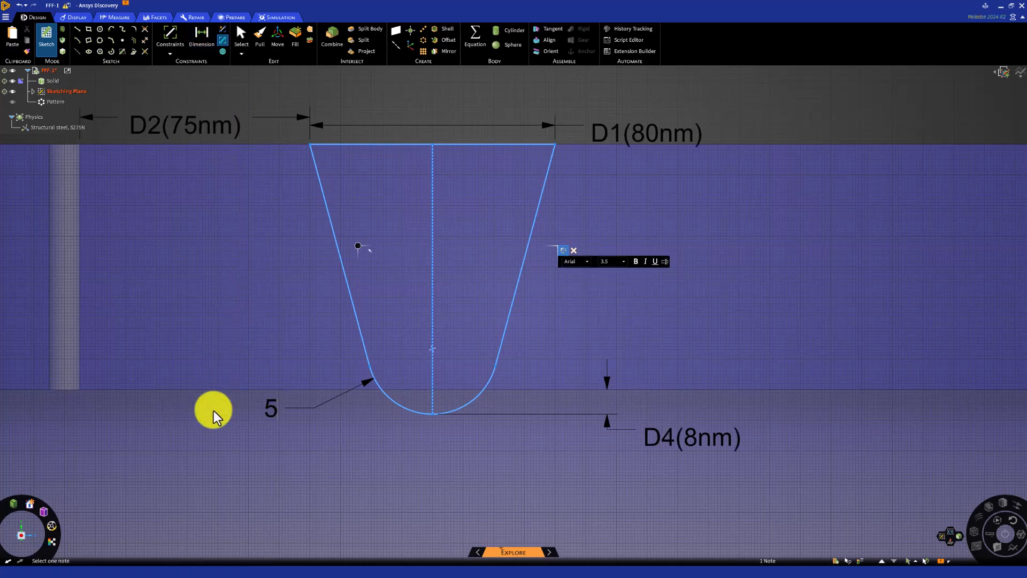
{"action": "key", "text": "Return"}
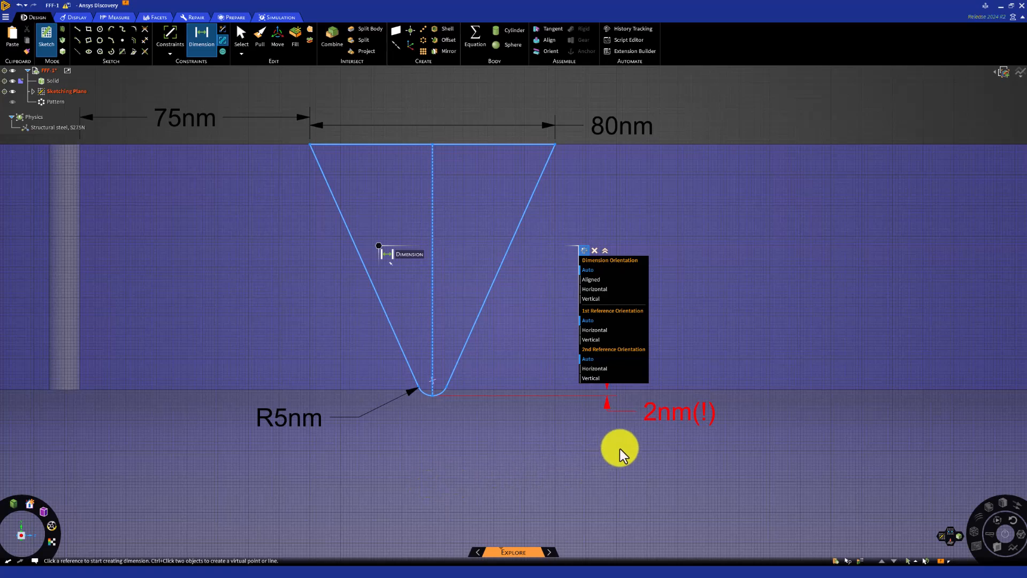
{"action": "left_click", "coordinate": [671, 420]}
{"action": "type", "text": "1"}
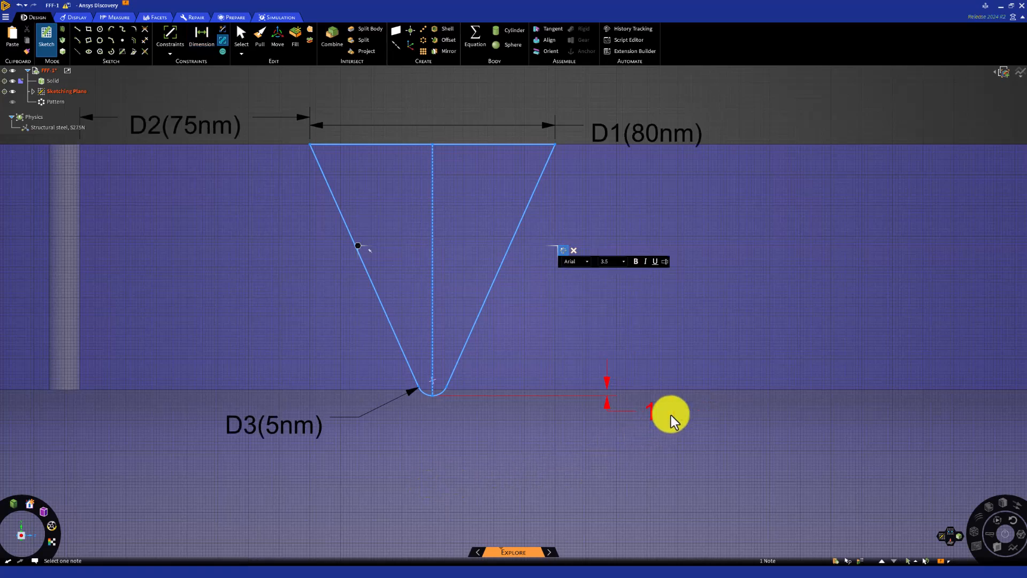
{"action": "key", "text": "Return"}
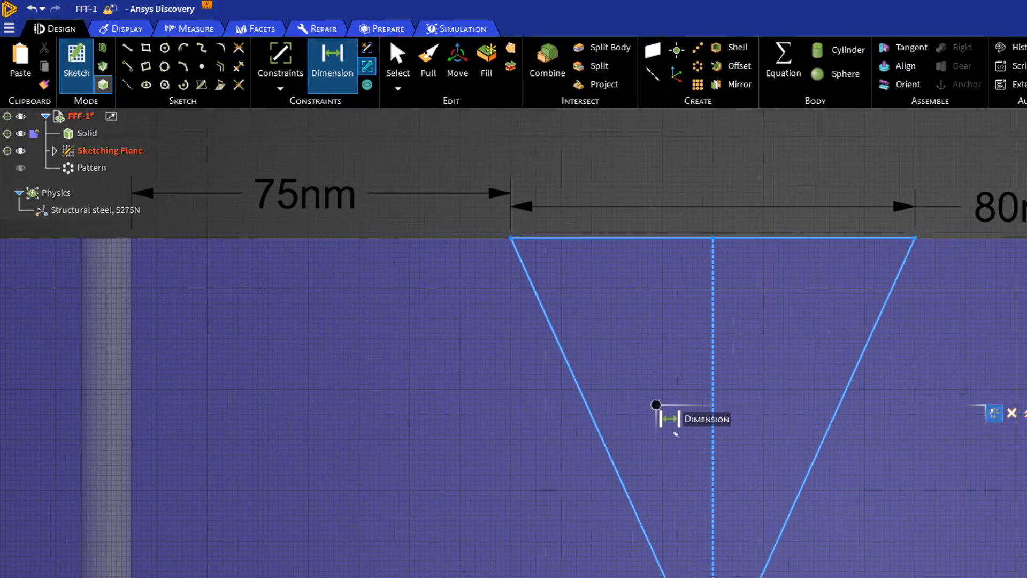
Finish the sketch and cut the model view in section mode with a plane through the origin along the channel's central axis
{"action": "left_click", "coordinate": [103, 84]}
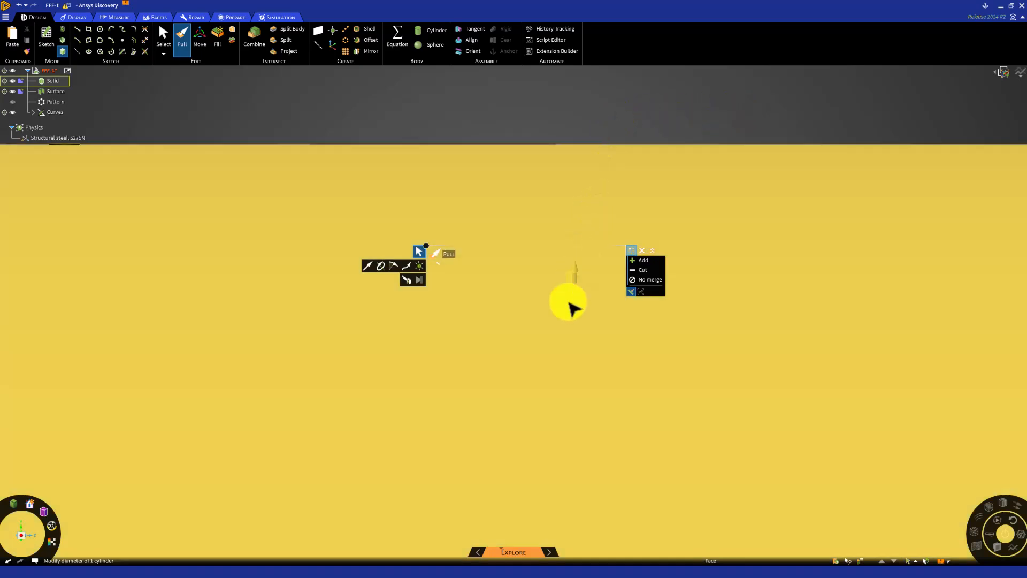
{"action": "scroll", "coordinate": [580, 308], "scroll_direction": "down", "scroll_amount": 3}
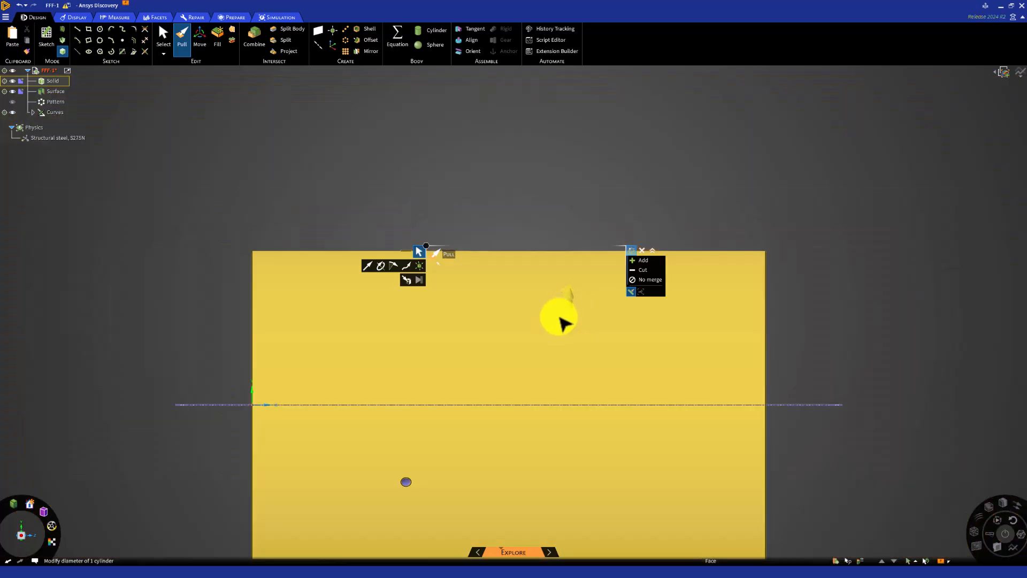
{"action": "middle_click_drag", "start_coordinate": [573, 284], "coordinate": [559, 253], "text": "shift"}
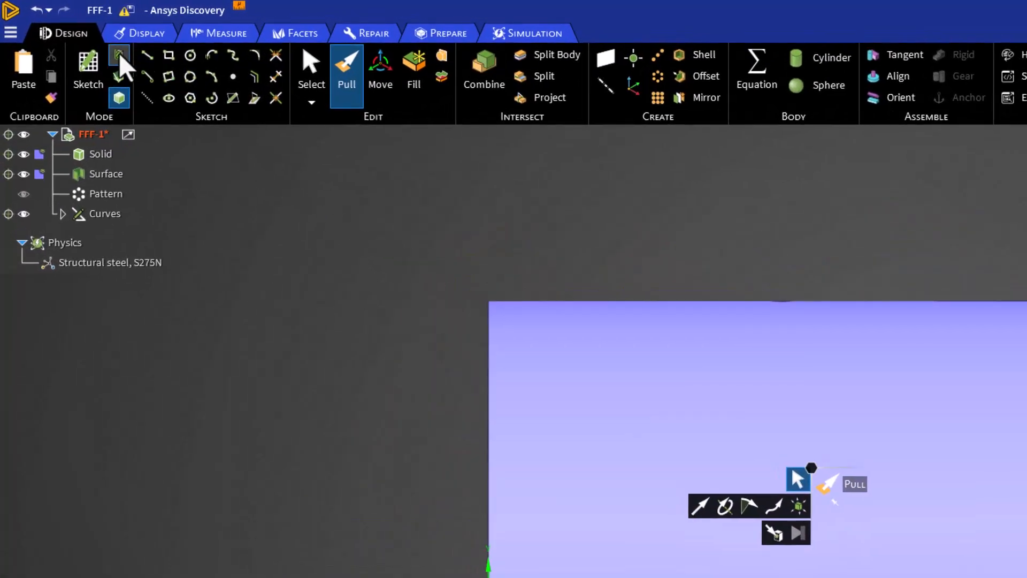
{"action": "key", "text": "k"}
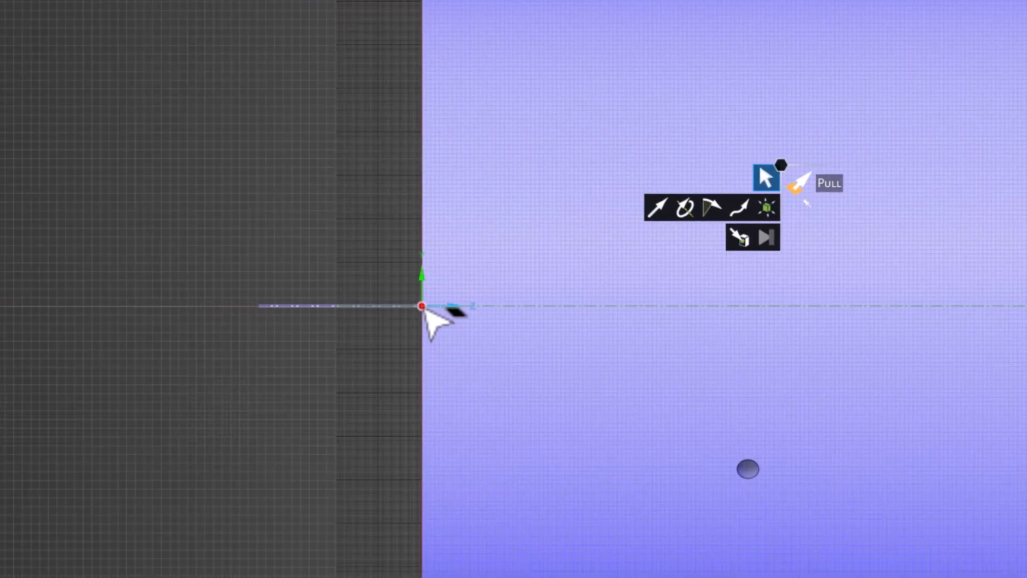
{"action": "left_click", "coordinate": [423, 307]}
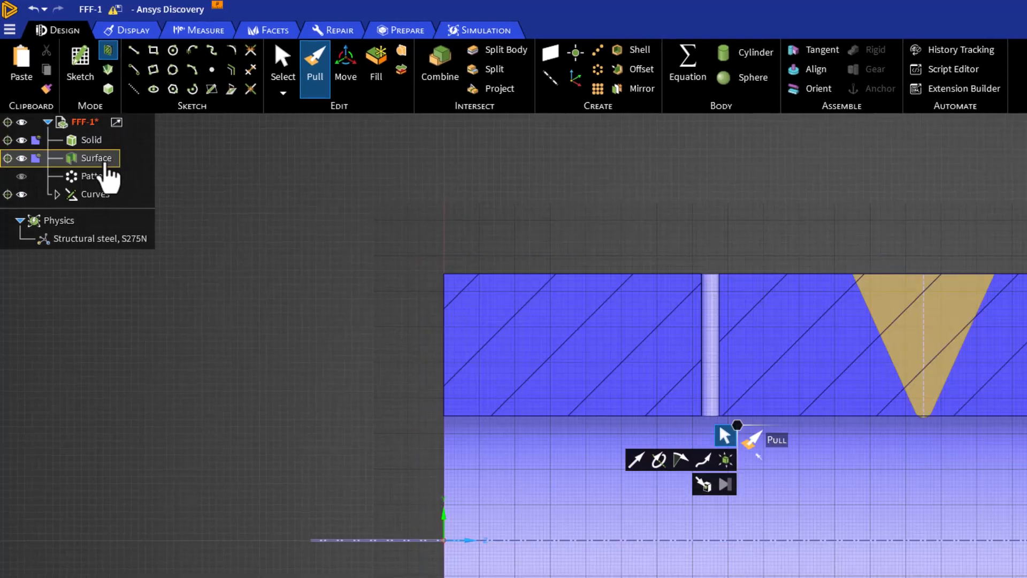
Revolve the triangular profile surface 180° about its construction line as a cut, forming a conical recess in the channel wall
{"action": "left_click", "coordinate": [105, 162]}
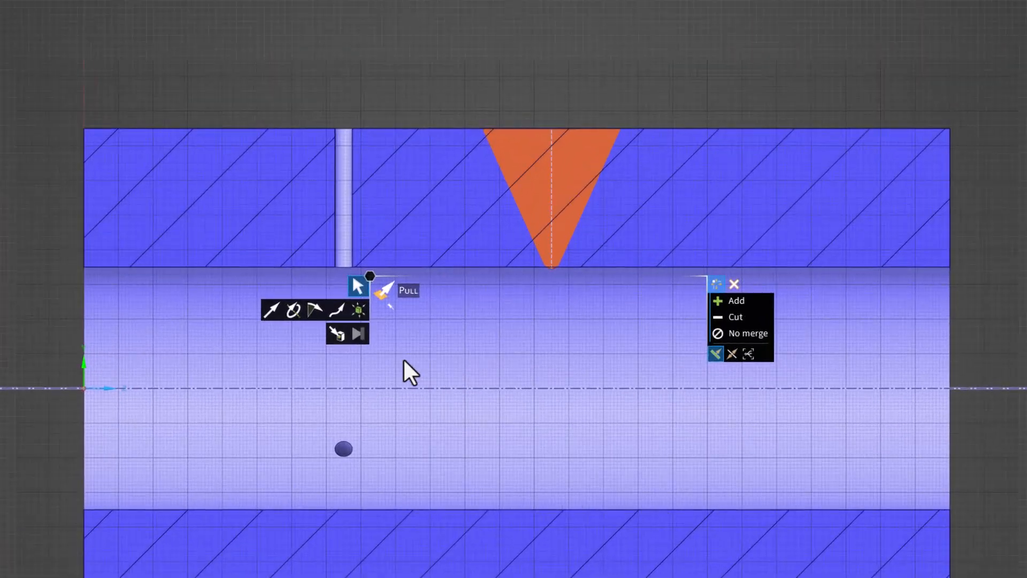
{"action": "left_click", "coordinate": [282, 316]}
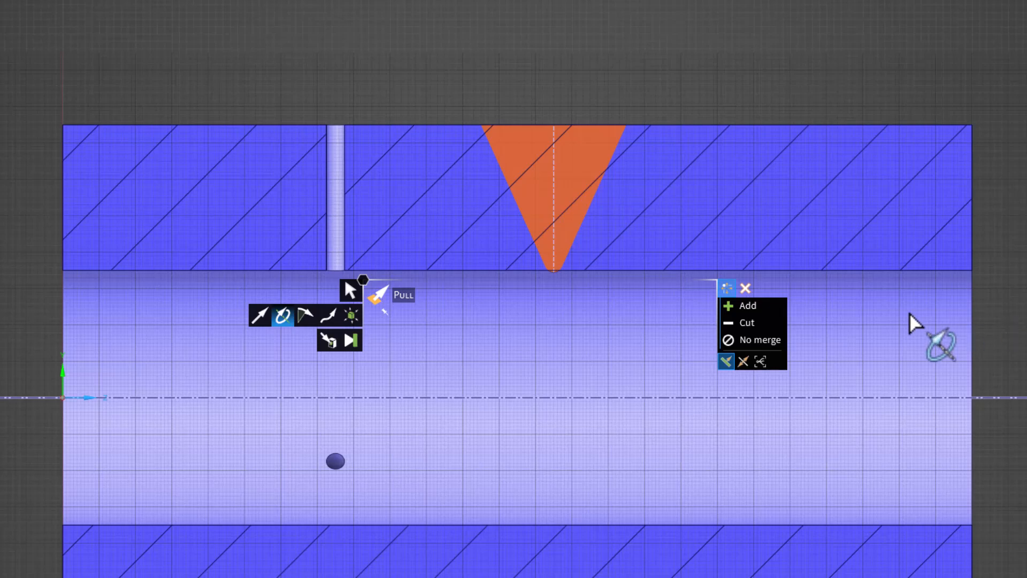
{"action": "left_click", "coordinate": [754, 324]}
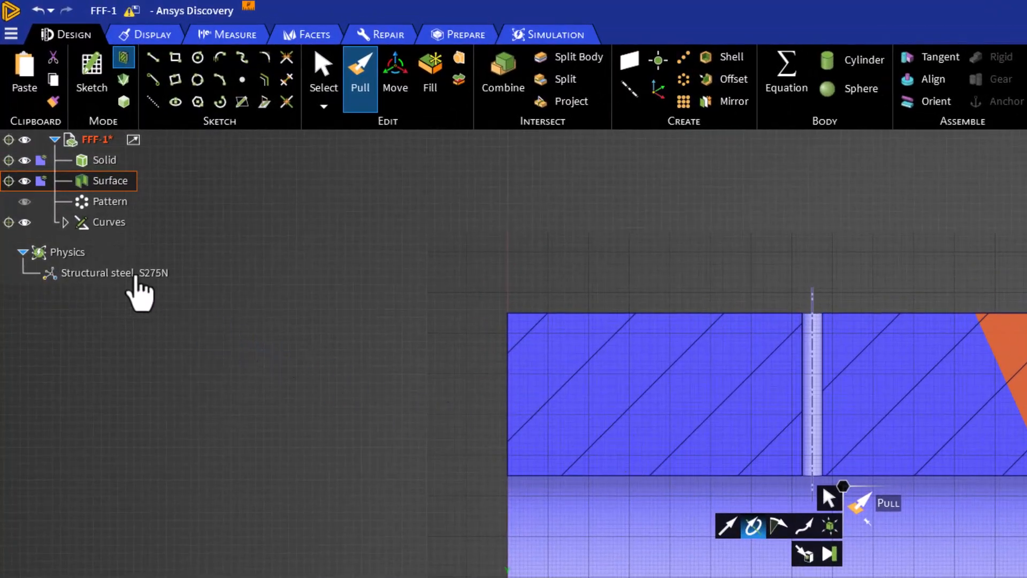
{"action": "left_click", "coordinate": [66, 222]}
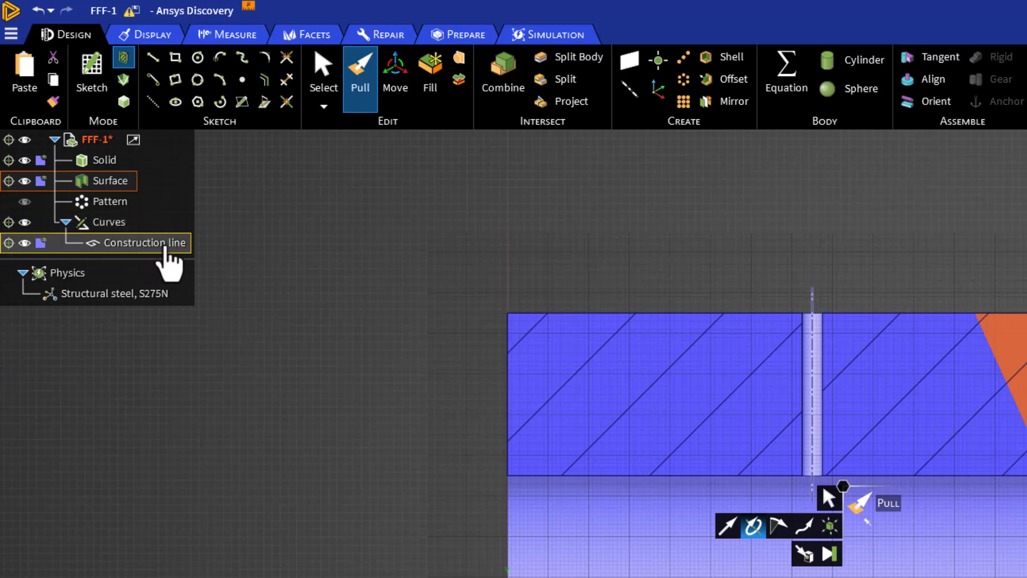
{"action": "left_click", "coordinate": [163, 245]}
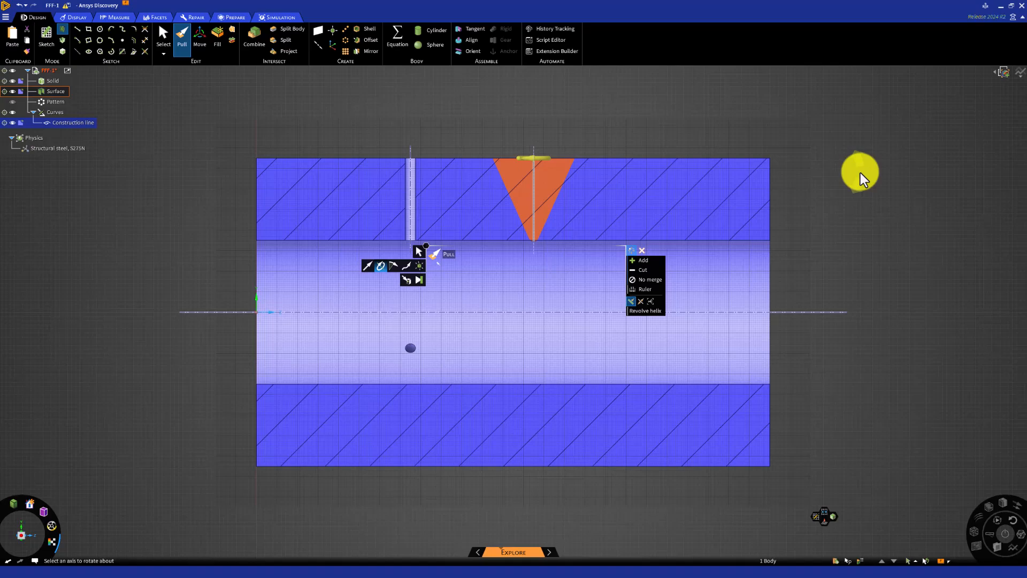
{"action": "middle_click_drag", "start_coordinate": [861, 174], "coordinate": [850, 213]}
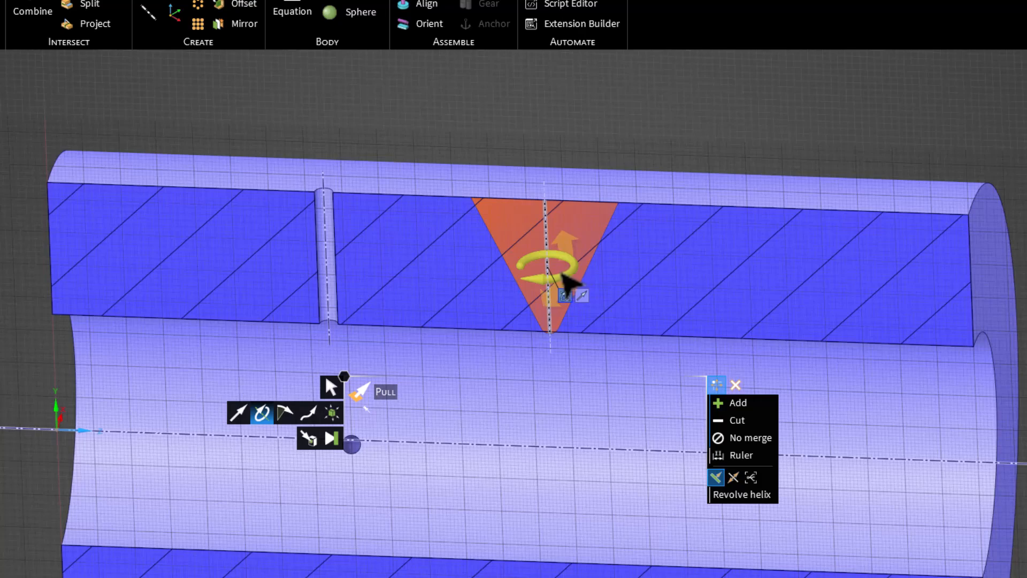
{"action": "left_click_drag", "start_coordinate": [557, 276], "coordinate": [550, 274]}
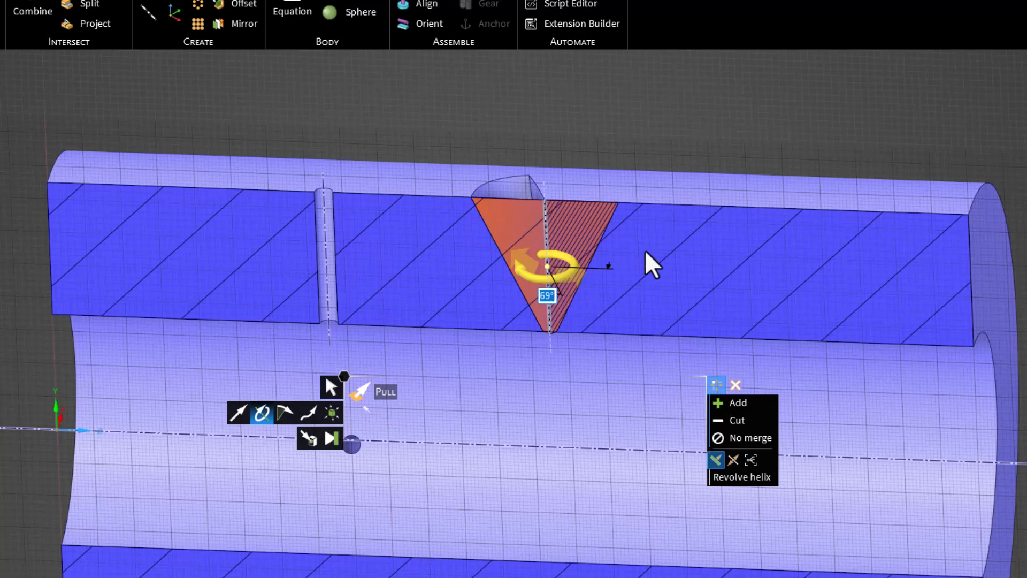
{"action": "type", "text": "180"}
{"action": "key", "text": "Return"}
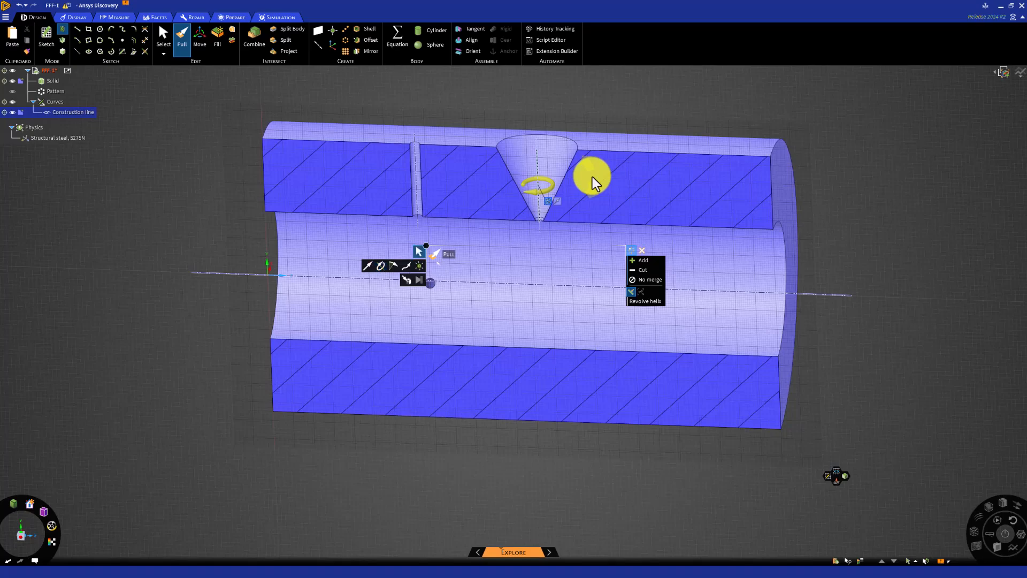
End the Pull command and return from section mode to the full 3D model
{"action": "key", "text": "Escape"}
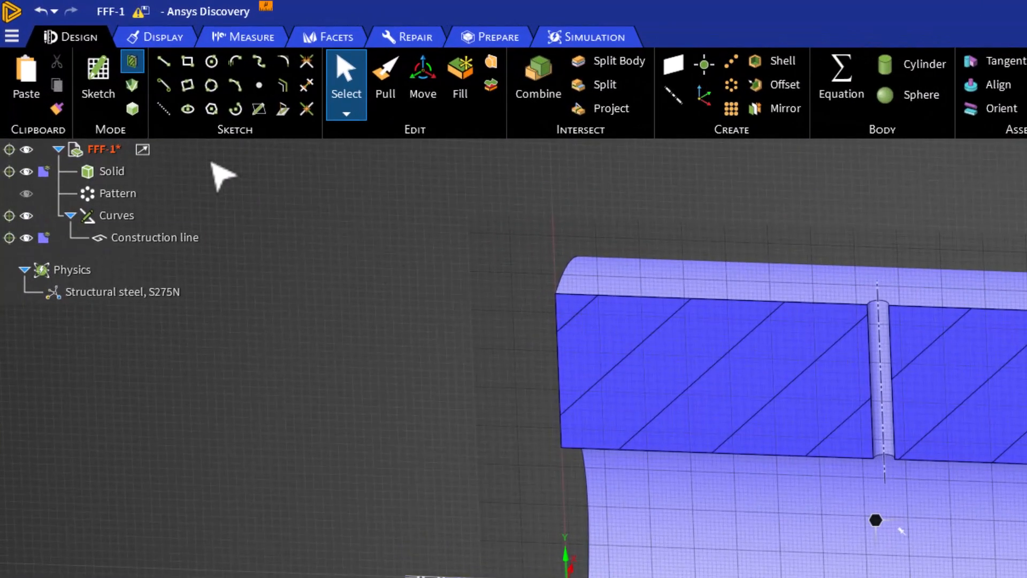
{"action": "left_click", "coordinate": [134, 109]}
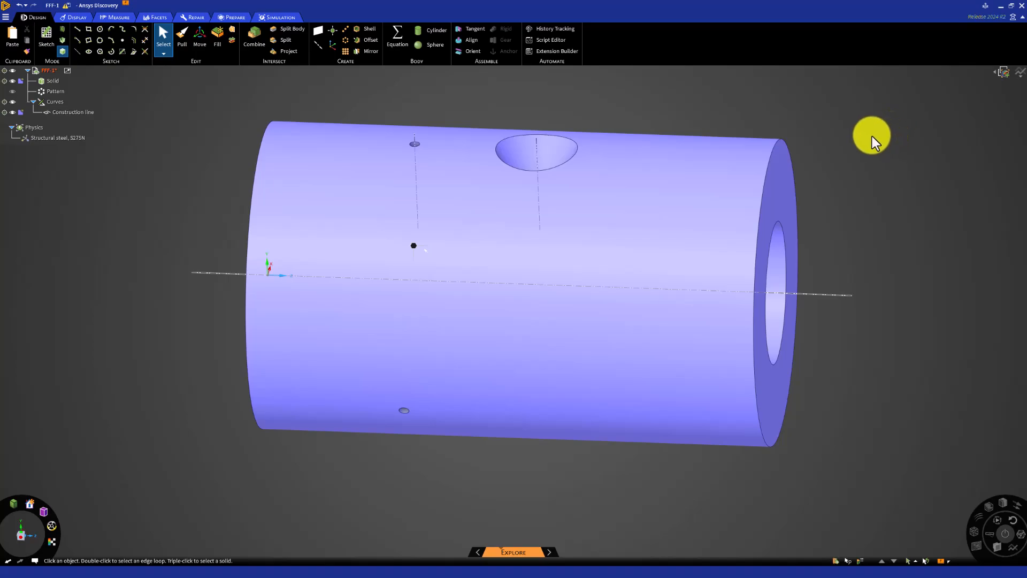
{"action": "middle_click_drag", "start_coordinate": [871, 137], "coordinate": [865, 197]}
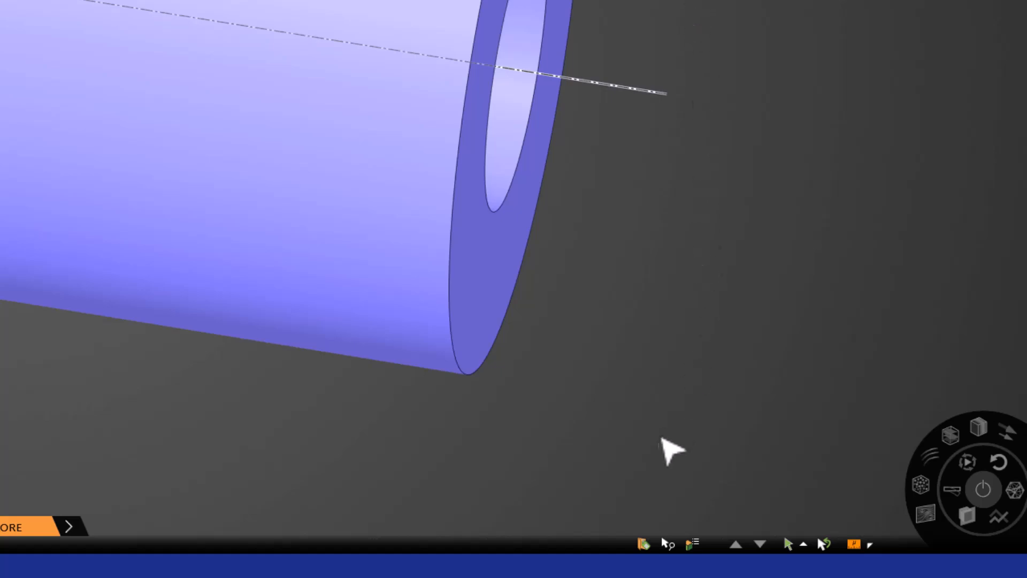
Open the named selections list and move it beside the model
{"action": "left_click", "coordinate": [640, 543]}
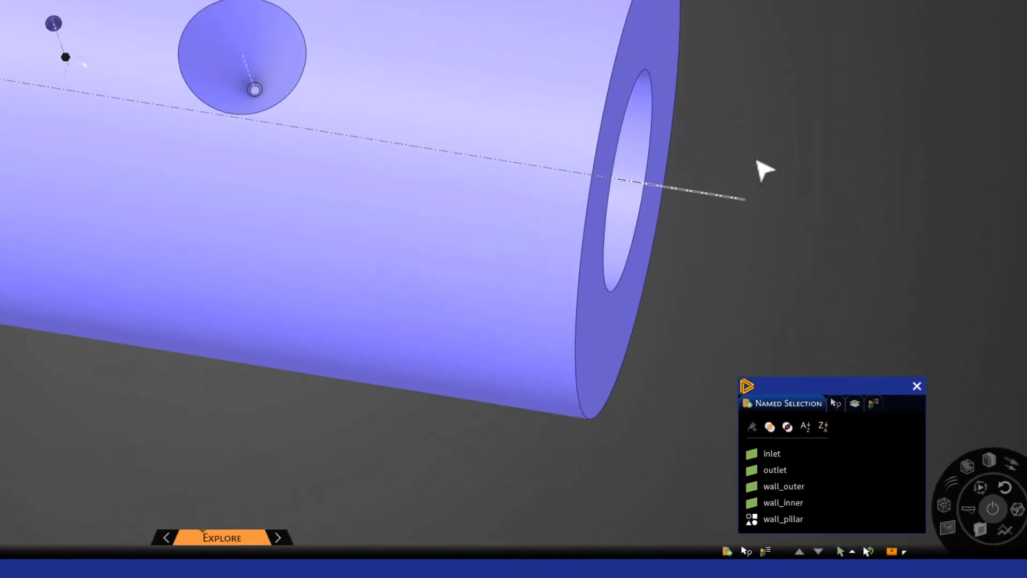
{"action": "left_click", "coordinate": [679, 41]}
{"action": "left_click", "coordinate": [678, 42]}
{"action": "left_click_drag", "start_coordinate": [912, 455], "coordinate": [922, 128]}
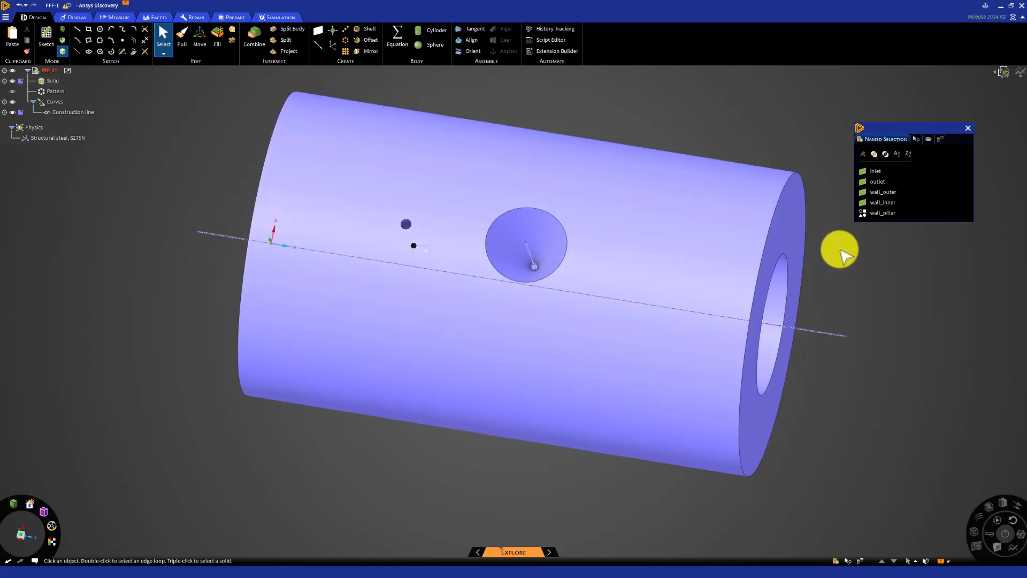
Create a named selection called wall_bump from the recess's conical face and rounded tip face, then clear the selection
{"action": "left_click", "coordinate": [557, 244]}
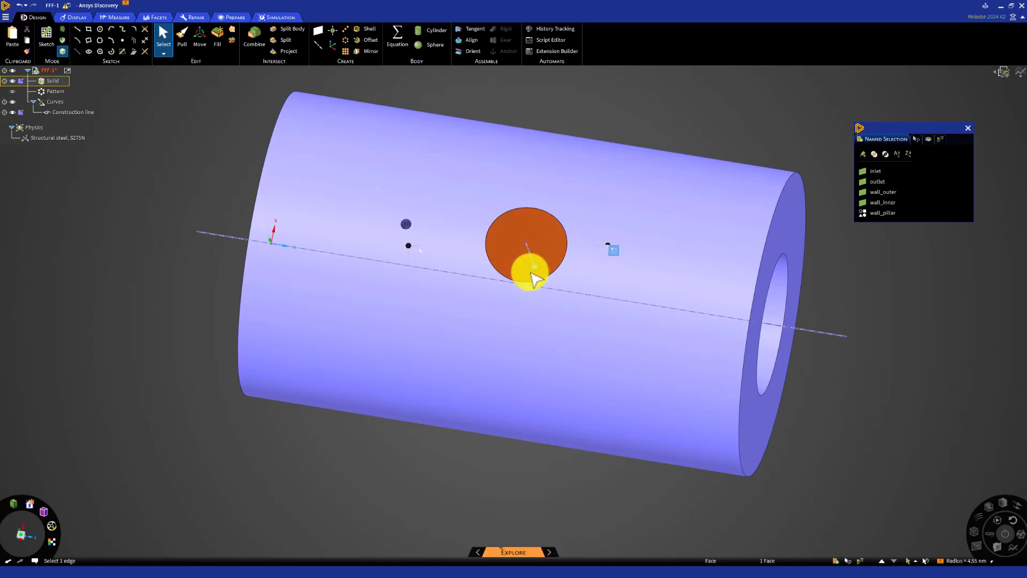
{"action": "scroll", "coordinate": [535, 273], "scroll_direction": "up", "scroll_amount": 6}
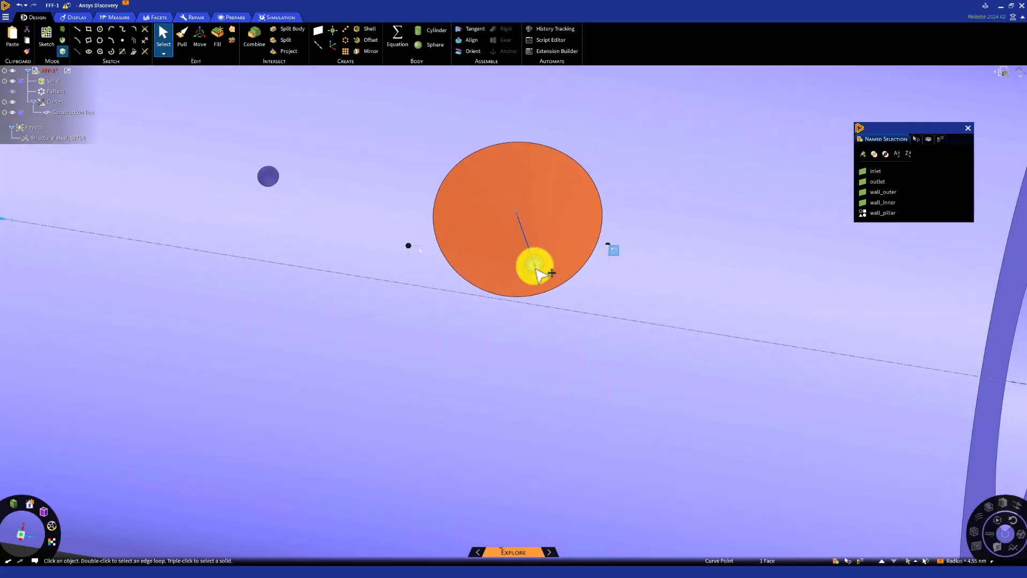
{"action": "scroll", "coordinate": [536, 268], "scroll_direction": "up", "scroll_amount": 3}
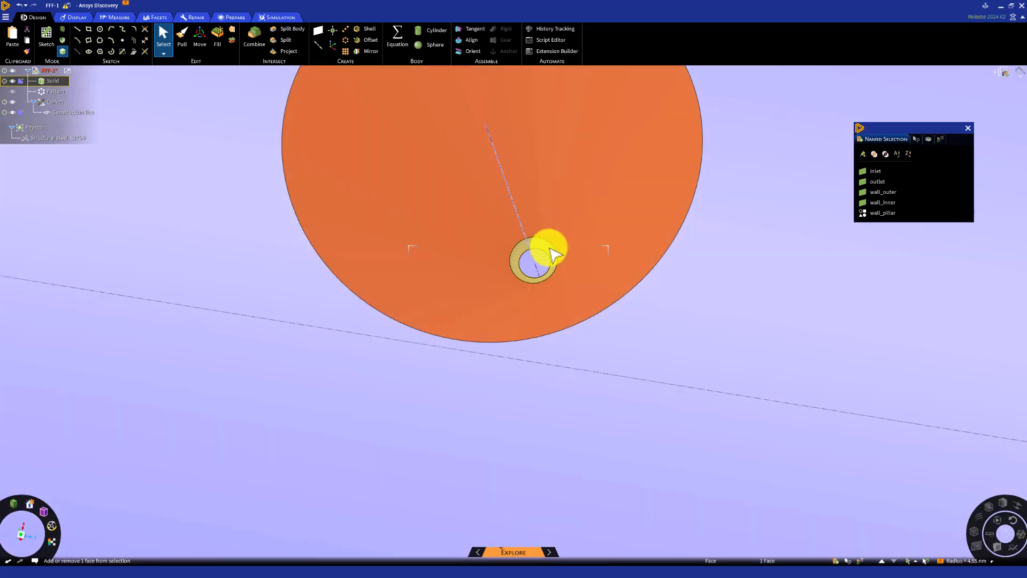
{"action": "left_click", "coordinate": [551, 250], "text": "ctrl"}
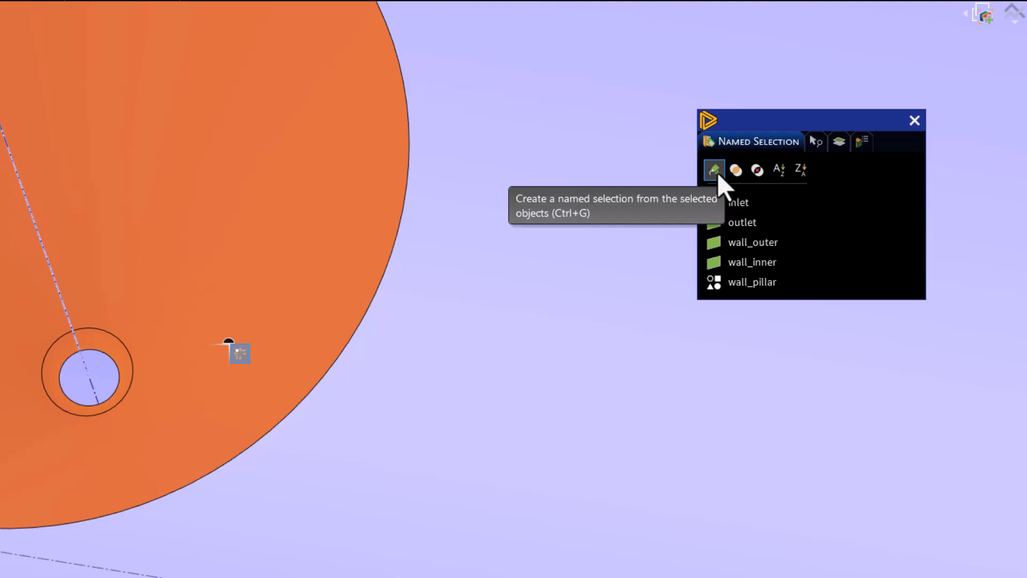
{"action": "left_click", "coordinate": [717, 172]}
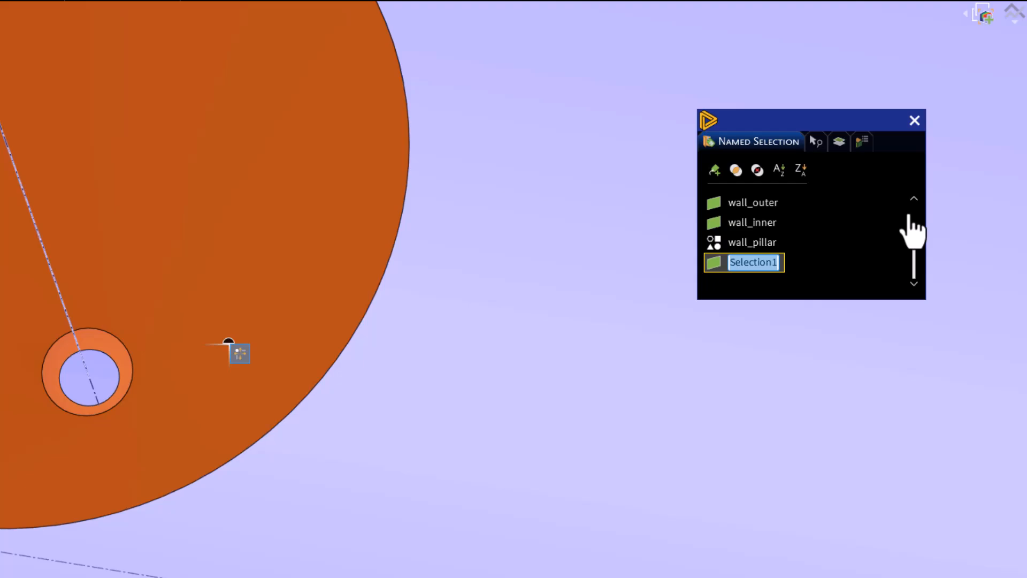
{"action": "type", "text": "wall_"}
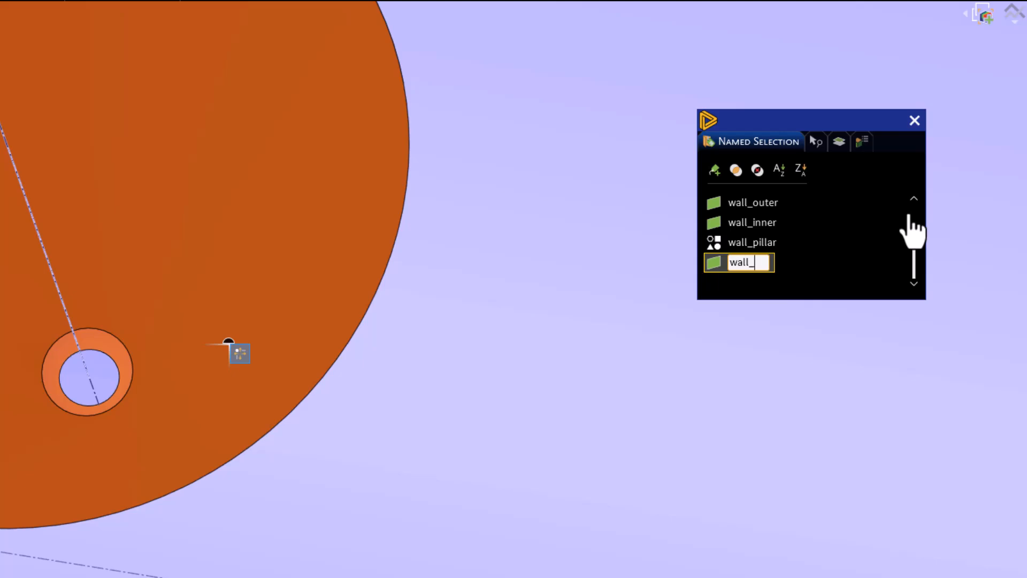
{"action": "type", "text": "bump"}
{"action": "key", "text": "Return"}
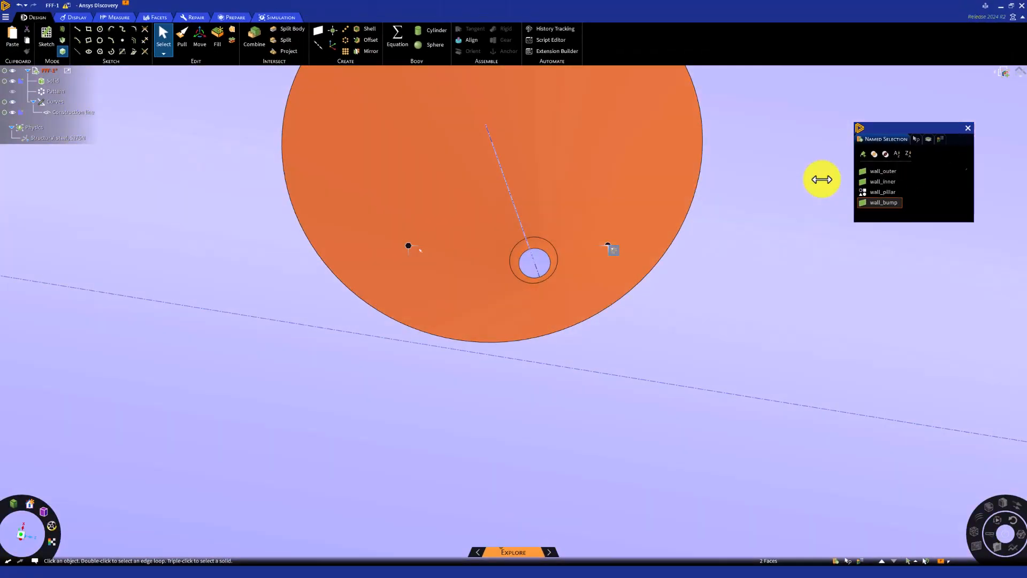
{"action": "scroll", "coordinate": [775, 184], "scroll_direction": "down", "scroll_amount": 8}
{"action": "middle_click_drag", "start_coordinate": [731, 217], "coordinate": [632, 261], "text": "ctrl"}
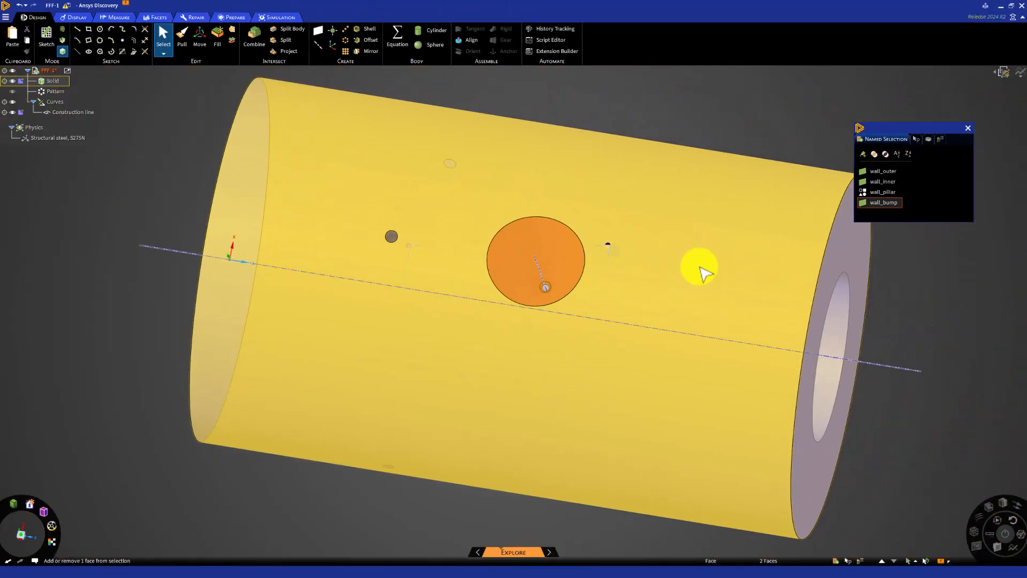
{"action": "left_click", "coordinate": [932, 296]}
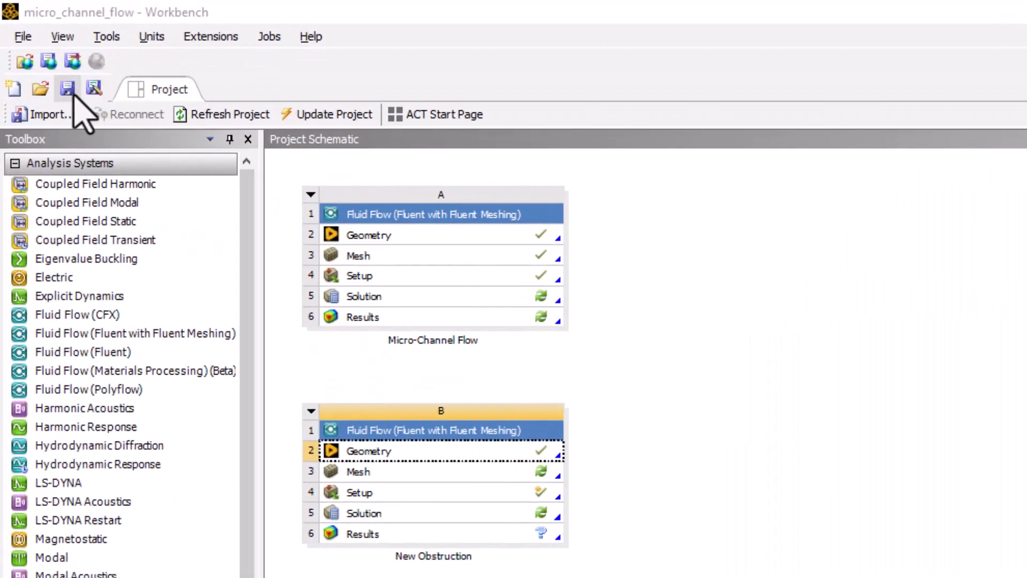
Switch to Workbench and save the micro_channel_flow project
{"action": "left_click", "coordinate": [70, 90]}
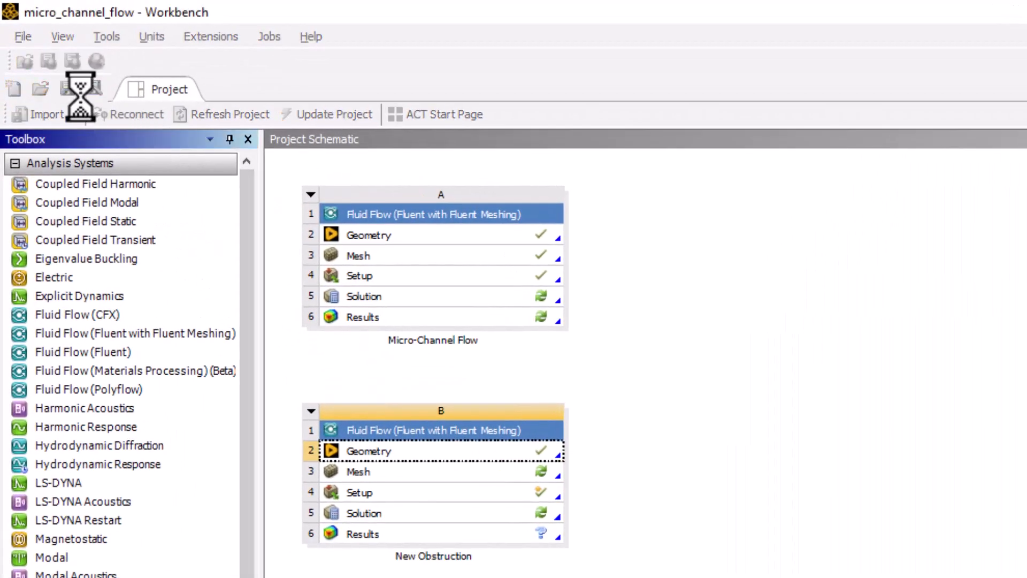